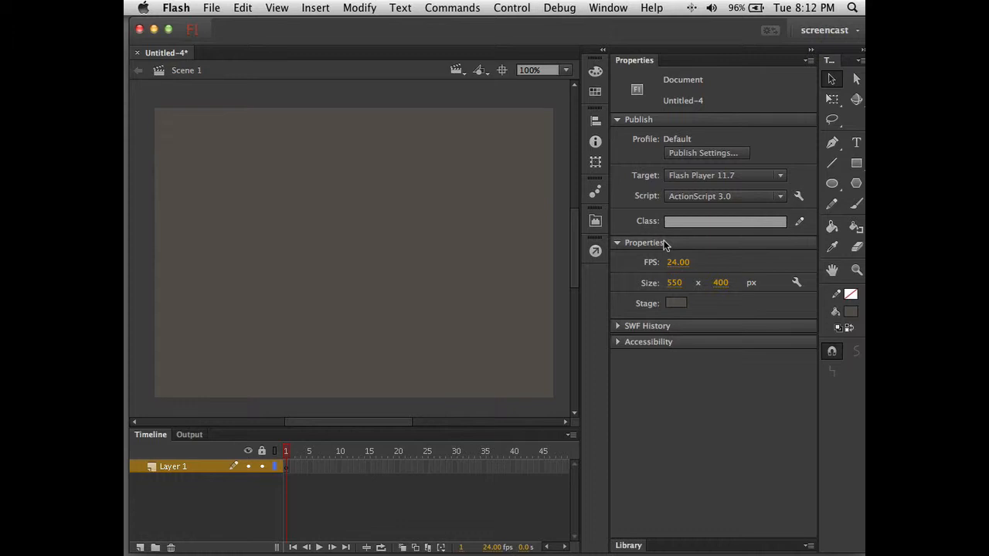
- Set the fill to a linear gradient and change its white end stop to the tan swatch #BC9E70
{"action": "left_click", "coordinate": [595, 72]}
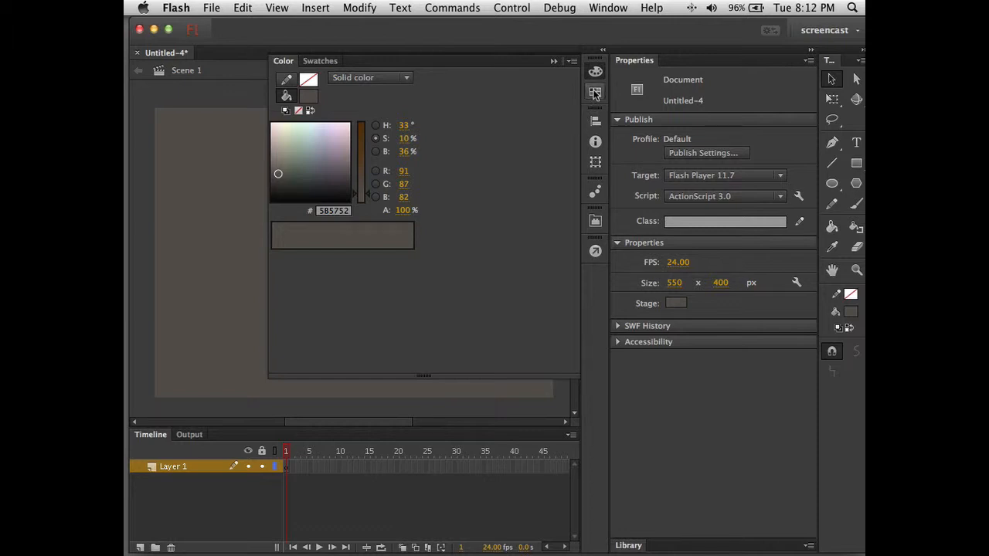
{"action": "left_click", "coordinate": [595, 92]}
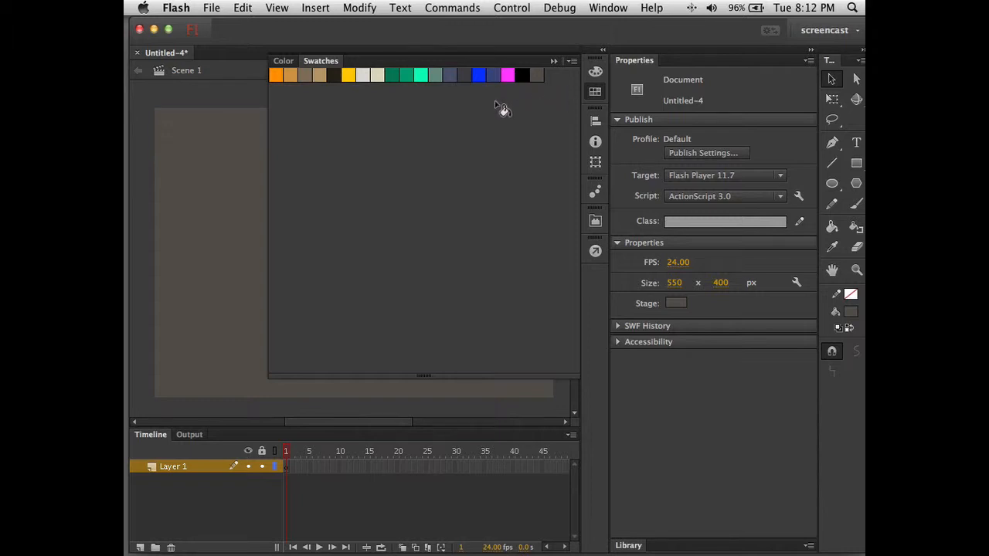
{"action": "left_click", "coordinate": [594, 73]}
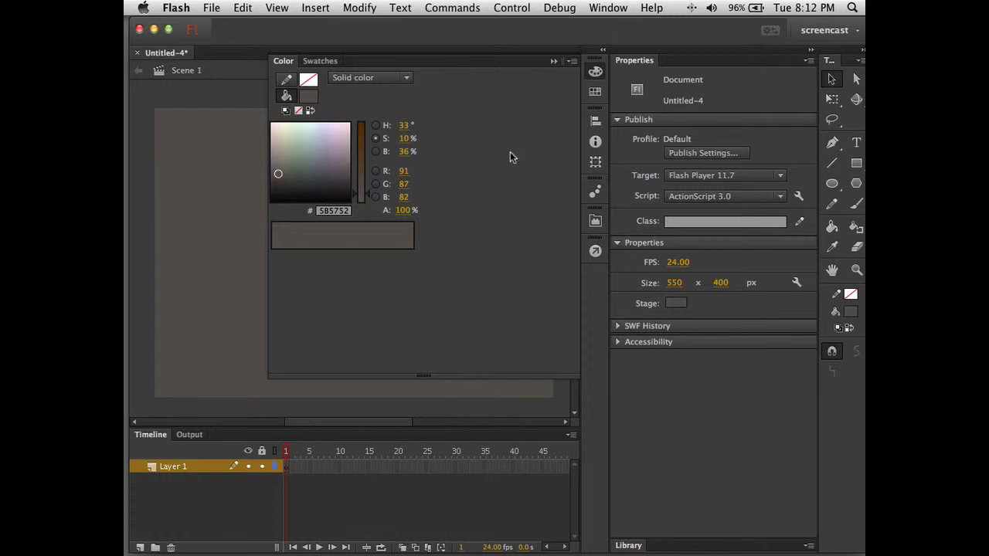
{"action": "left_click", "coordinate": [407, 78]}
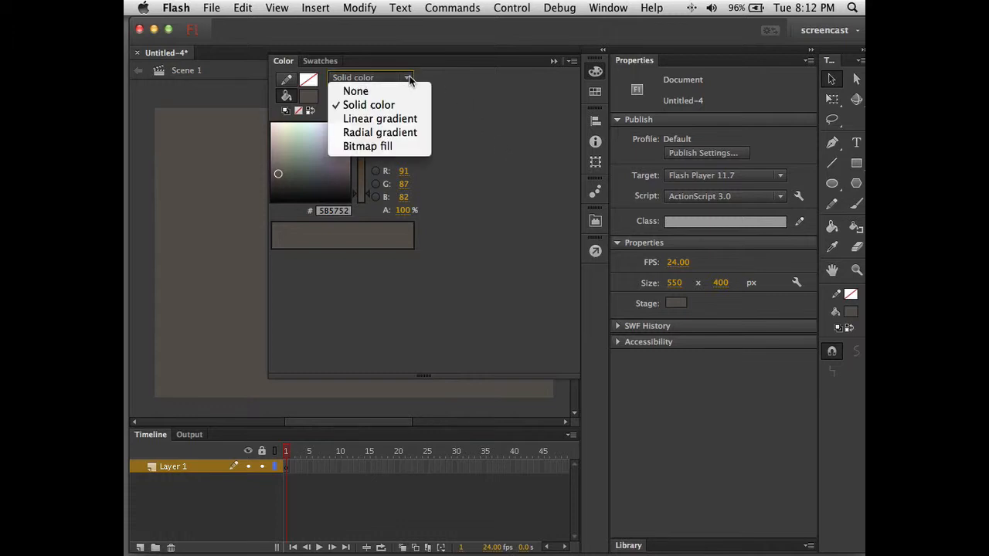
{"action": "left_click", "coordinate": [403, 121]}
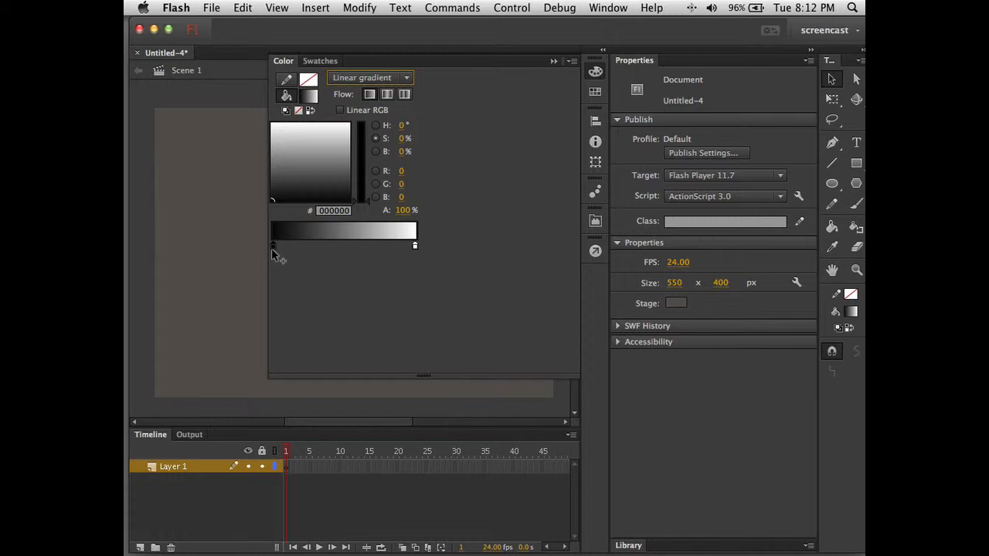
{"action": "double_click", "coordinate": [415, 247]}
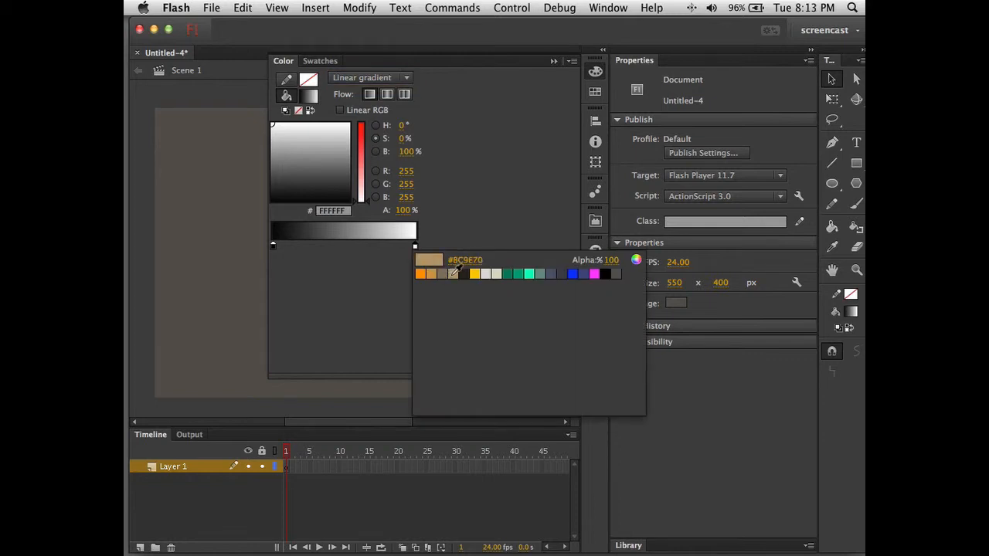
{"action": "left_click", "coordinate": [452, 273]}
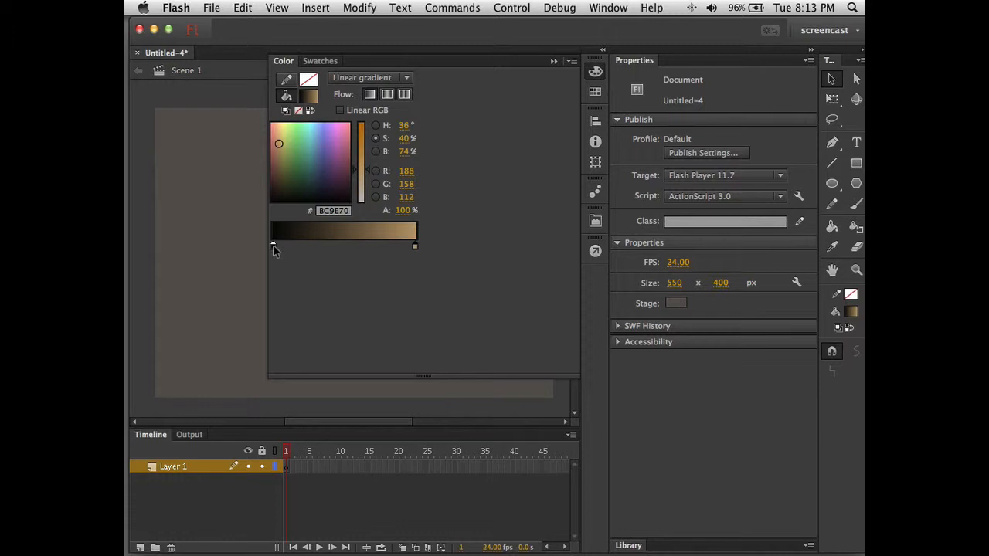
- Slide the gradient's black stop toward the tan end and back, and add a middle stop colored #00FFBB
{"action": "left_click_drag", "start_coordinate": [273, 247], "coordinate": [381, 249]}
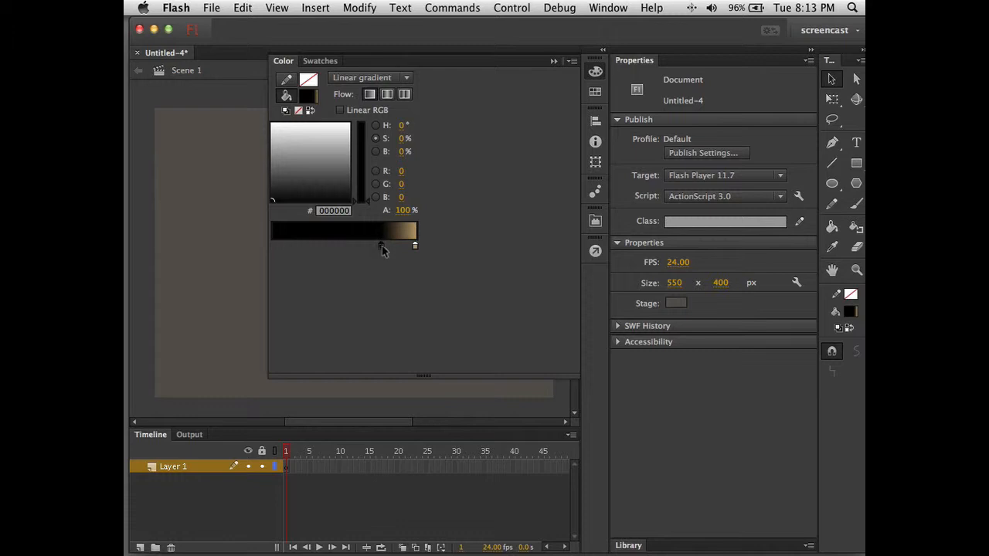
{"action": "left_click_drag", "start_coordinate": [382, 249], "coordinate": [271, 248]}
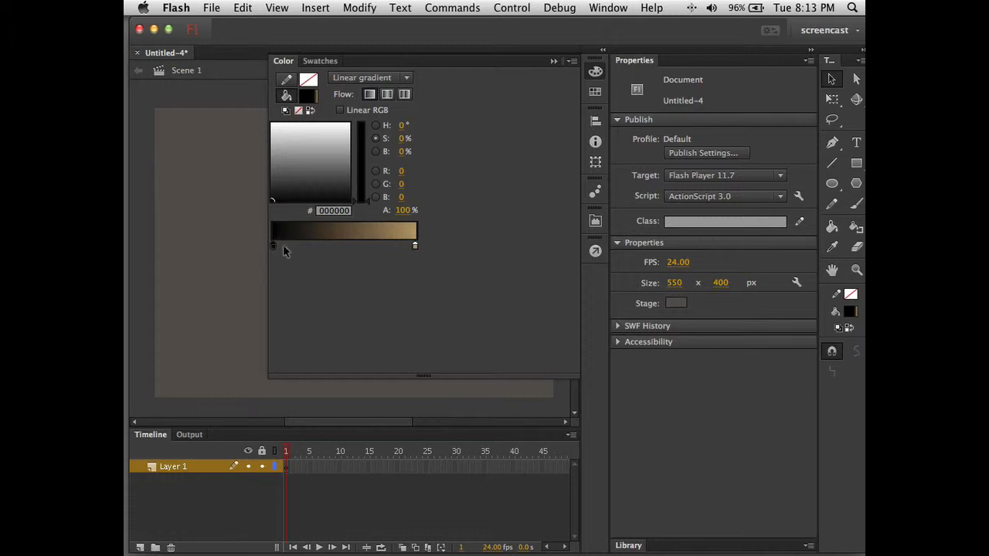
{"action": "left_click", "coordinate": [346, 246]}
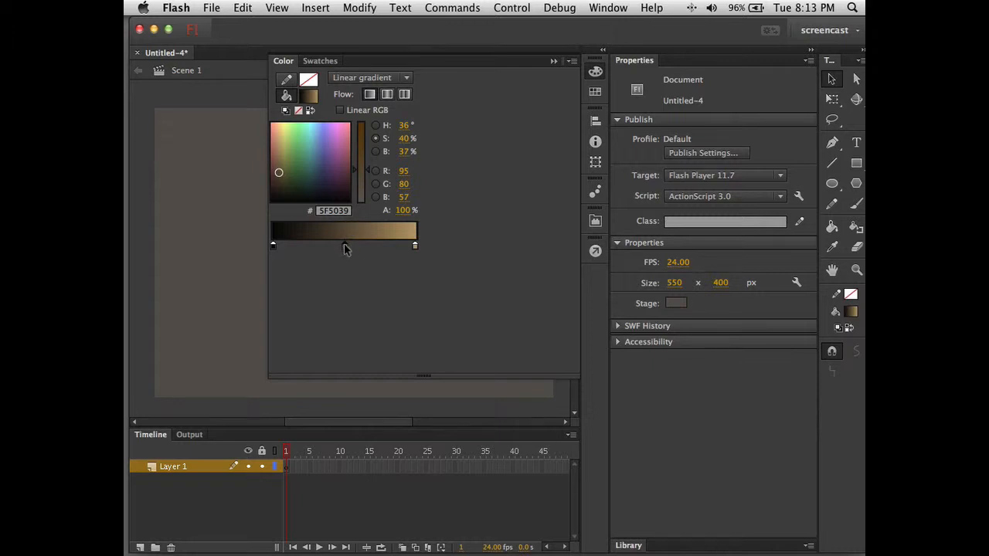
{"action": "left_click", "coordinate": [345, 246]}
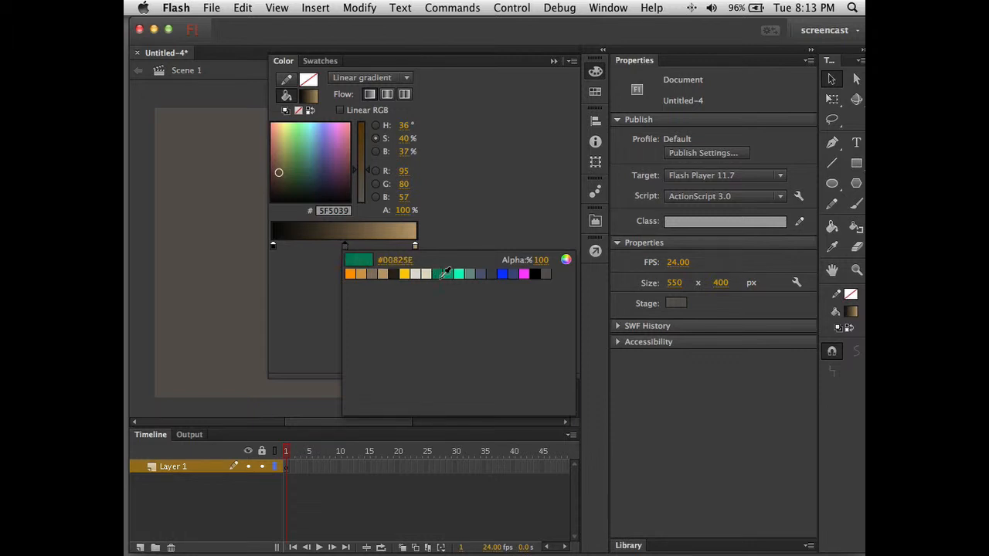
{"action": "left_click", "coordinate": [465, 272]}
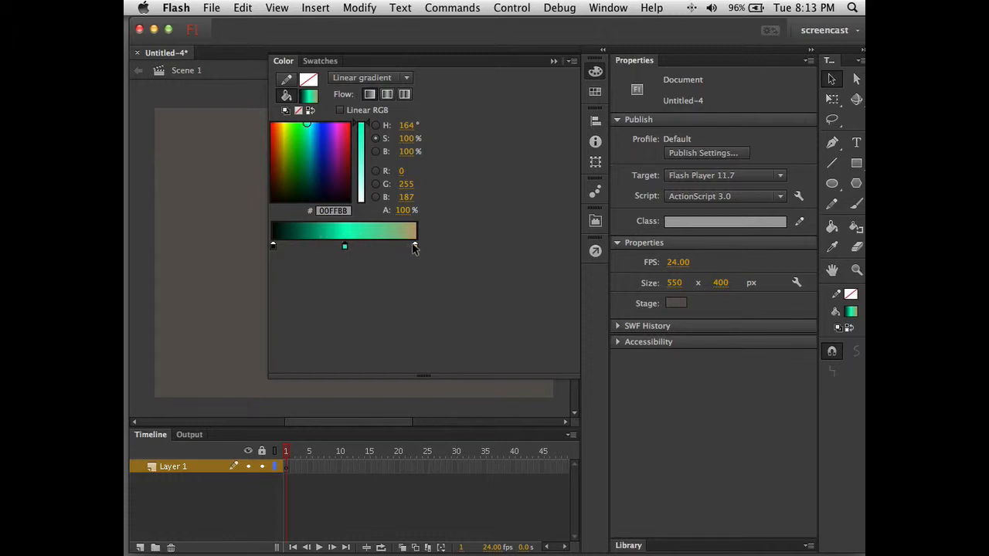
- Slide the tan stop inward and back to the gradient's end, and remove the green middle stop
{"action": "left_click_drag", "start_coordinate": [415, 247], "coordinate": [382, 248]}
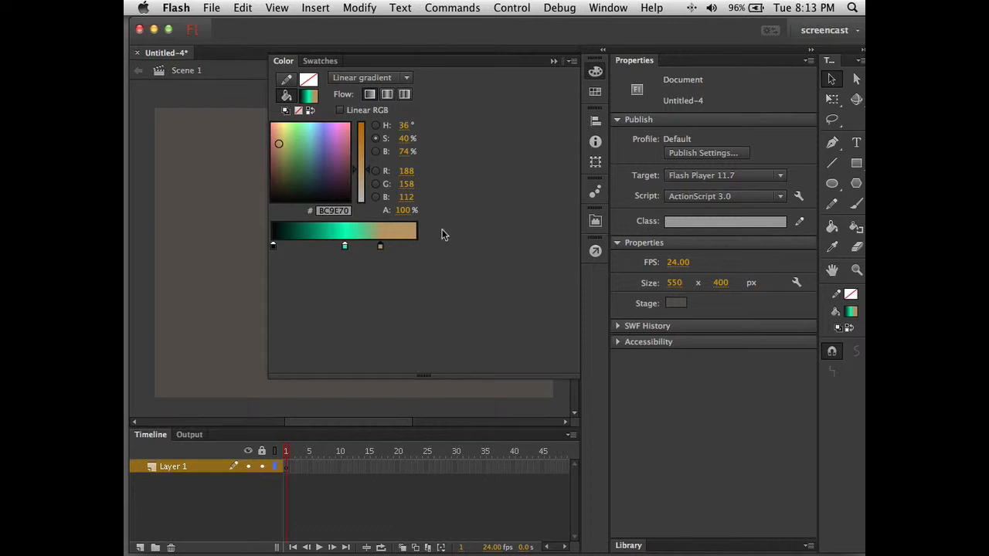
{"action": "left_click_drag", "start_coordinate": [379, 247], "coordinate": [415, 247]}
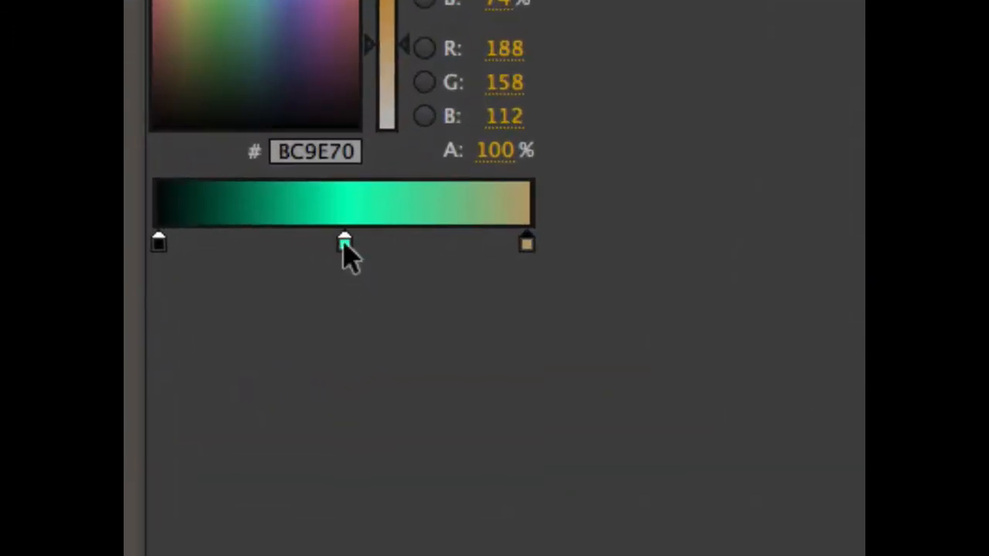
{"action": "left_click_drag", "start_coordinate": [342, 245], "coordinate": [342, 311]}
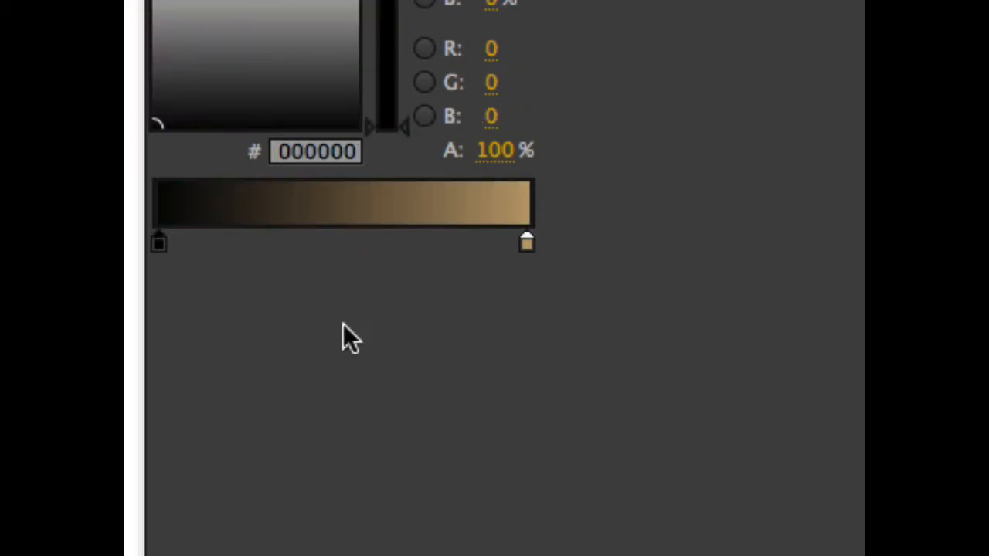
- Add a new stop near the gradient's middle, shift it slightly toward the tan end, and remove it
{"action": "left_click", "coordinate": [342, 245]}
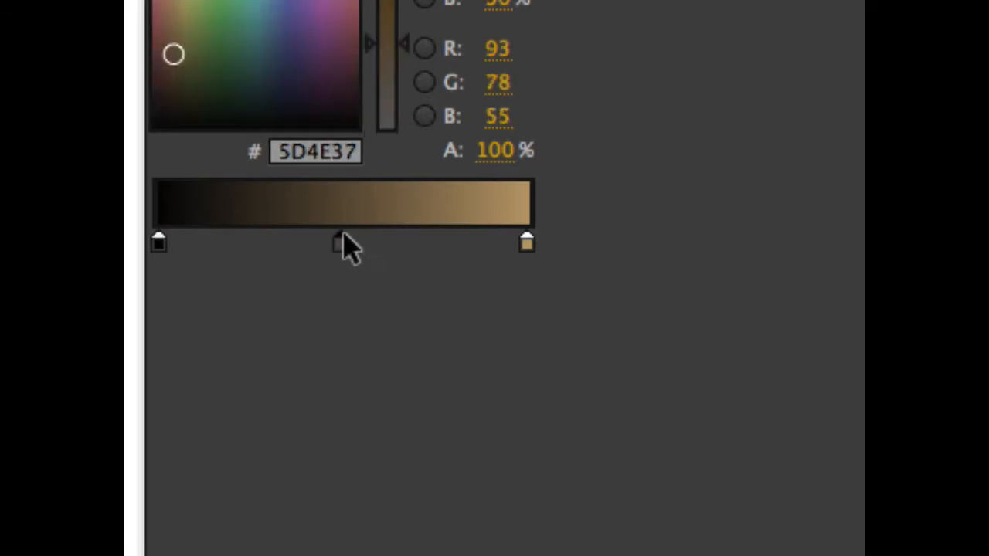
{"action": "left_click_drag", "start_coordinate": [342, 244], "coordinate": [362, 228]}
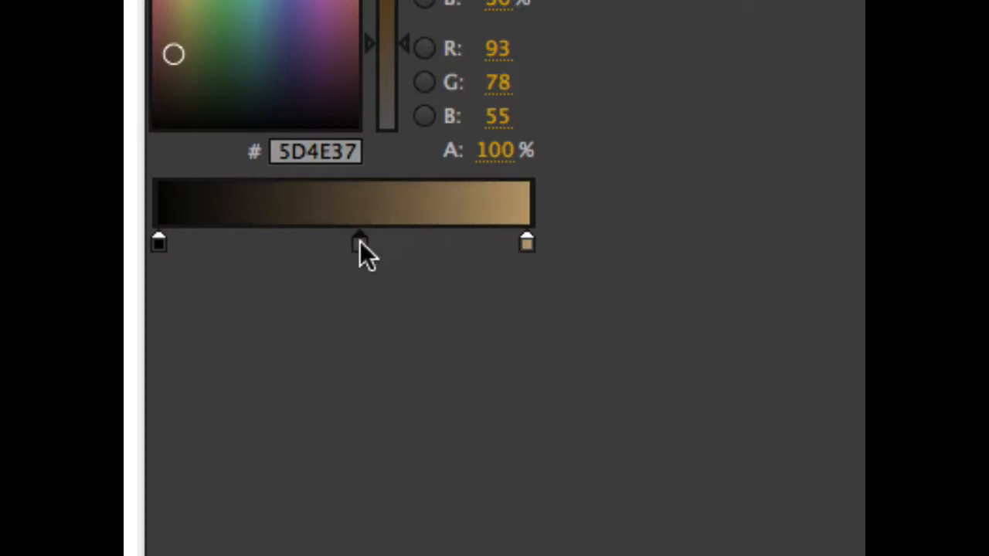
{"action": "left_click_drag", "start_coordinate": [360, 314], "coordinate": [360, 314]}
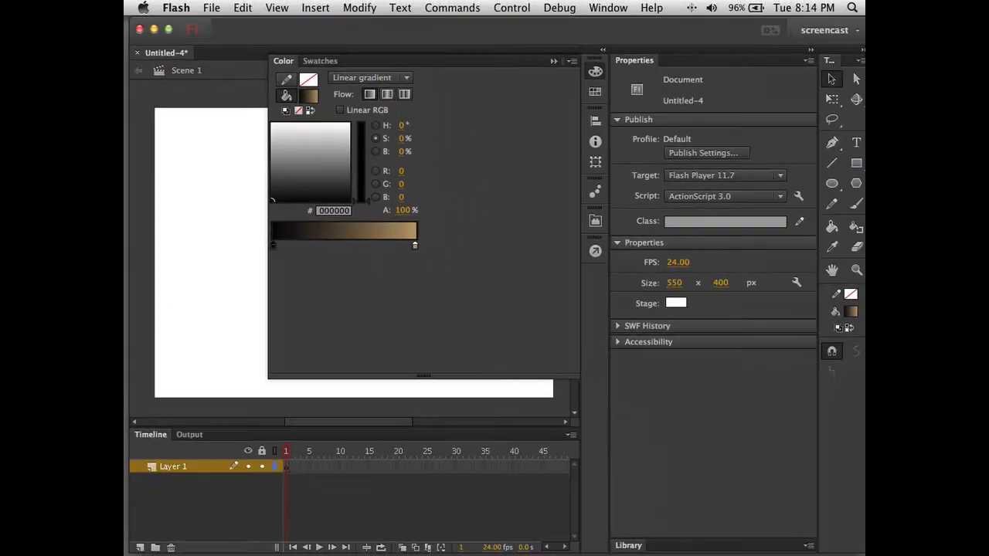
- Add a color stop at the middle of the gradient and set it to the slate blue swatch #525A75
{"action": "left_click", "coordinate": [345, 244]}
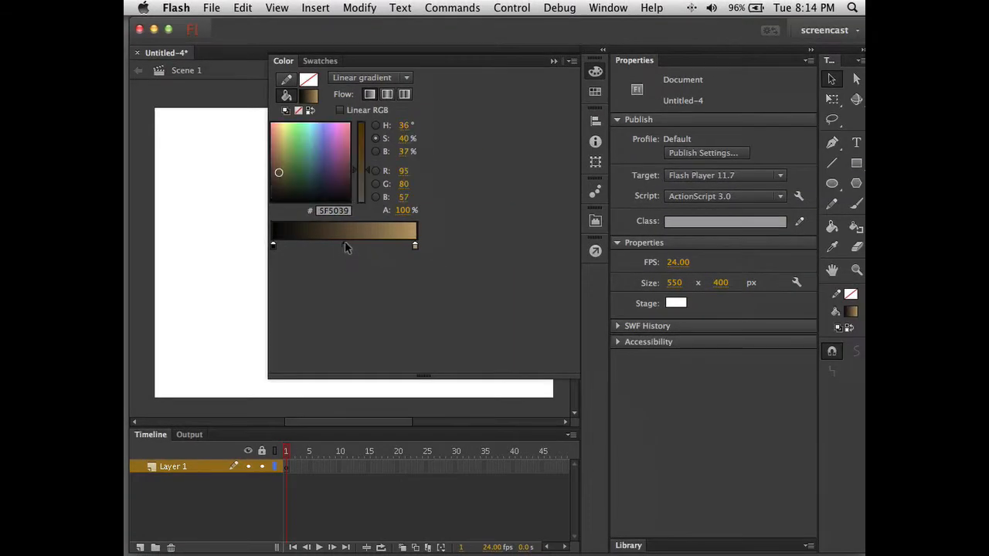
{"action": "left_click", "coordinate": [344, 246]}
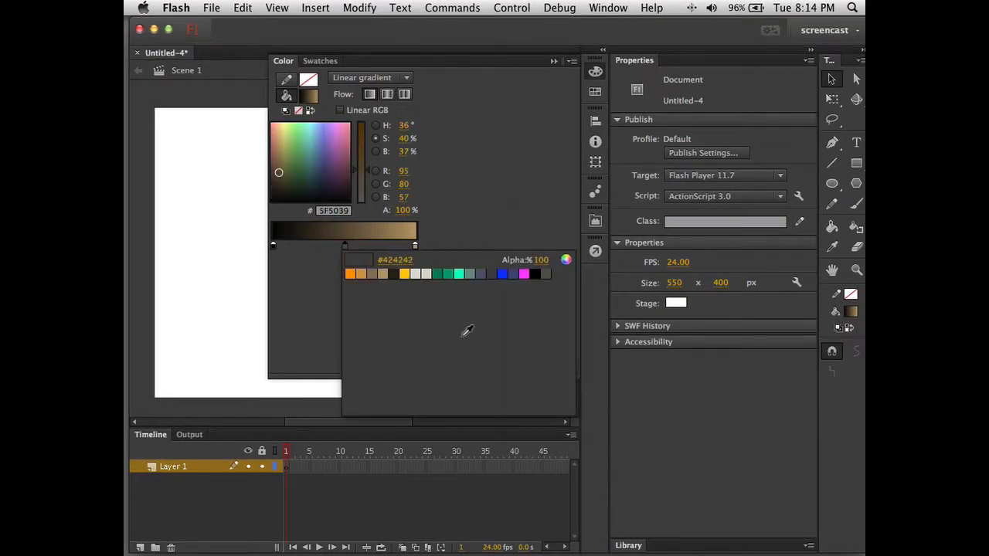
{"action": "left_click", "coordinate": [479, 274]}
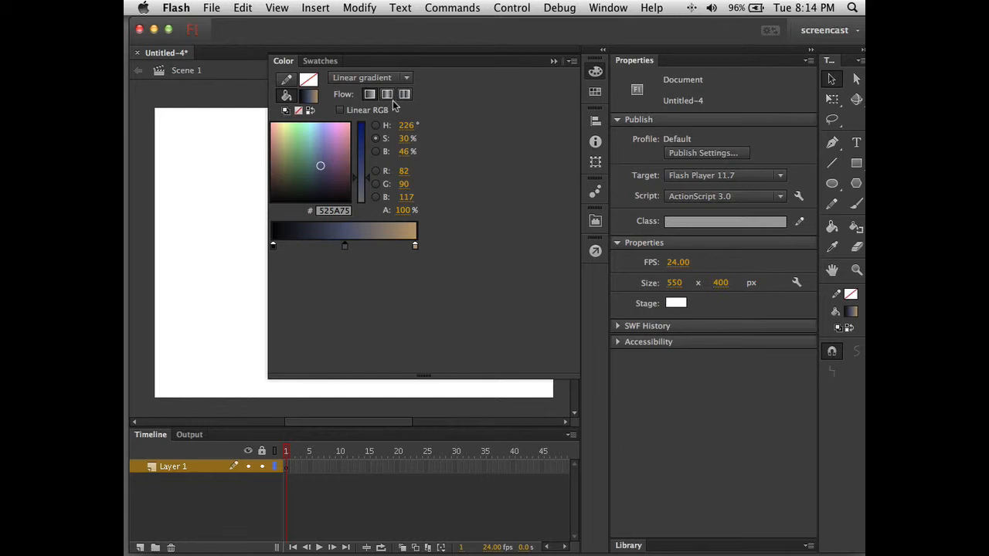
- Save the black, slate blue and tan gradient as a swatch and check the swatch collection
{"action": "left_click", "coordinate": [571, 60]}
{"action": "left_click", "coordinate": [581, 75]}
{"action": "left_click", "coordinate": [595, 99]}
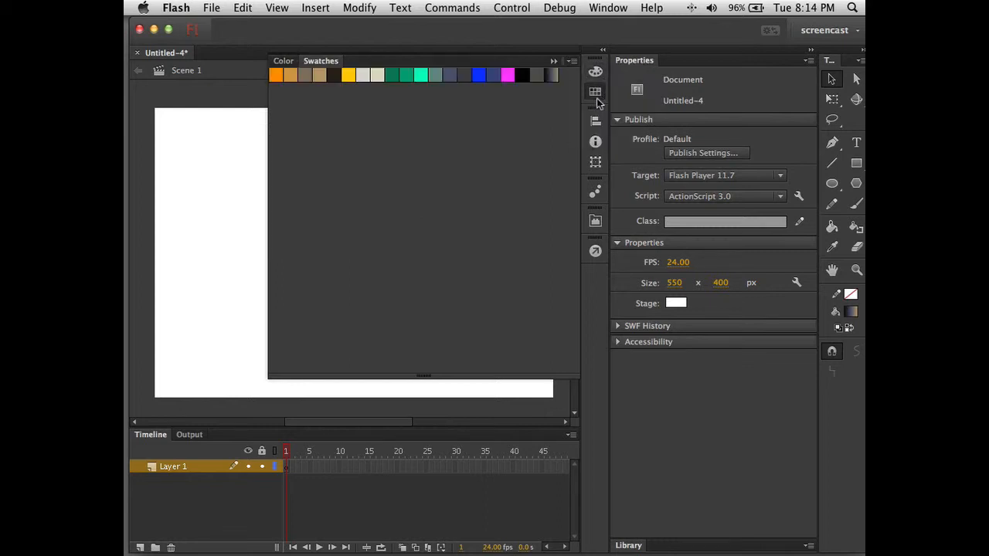
- Draw a gradient-filled rectangle about 352 by 225 px around the middle of the stage
{"action": "left_click", "coordinate": [552, 62]}
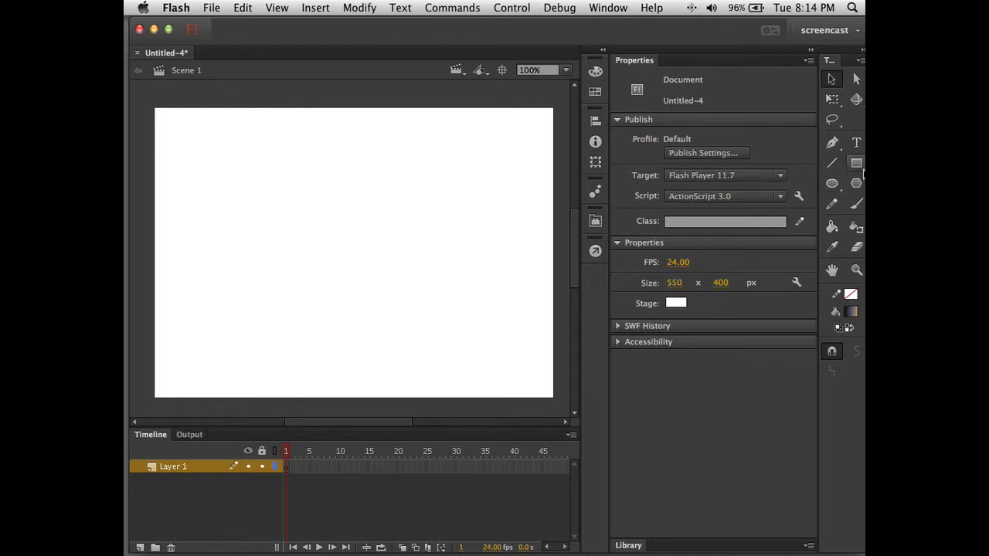
{"action": "left_click", "coordinate": [855, 163]}
{"action": "left_click_drag", "start_coordinate": [238, 188], "coordinate": [493, 351]}
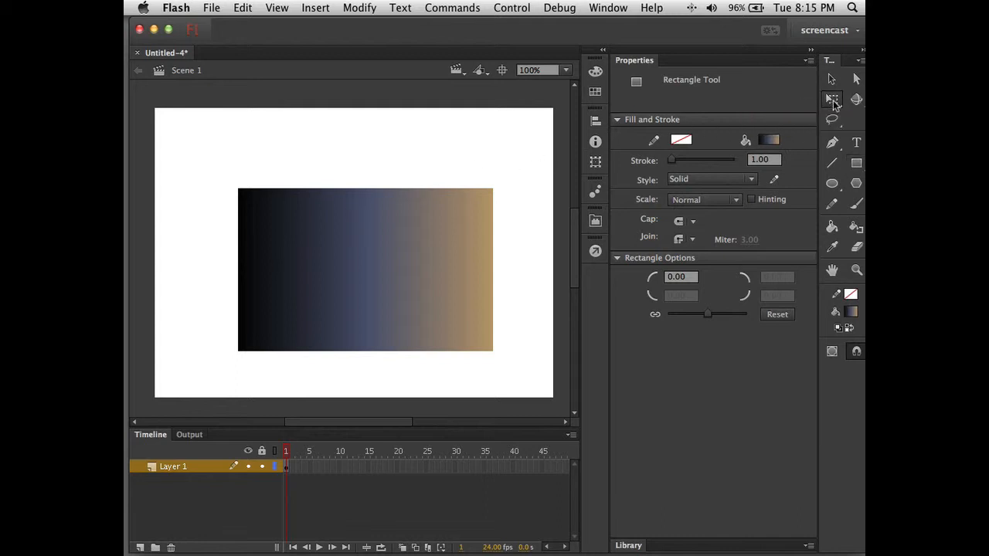
- Select the rectangle's fill with the Gradient Transform tool, moving the gradient center to the left edge and back to the middle
{"action": "left_click", "coordinate": [833, 101]}
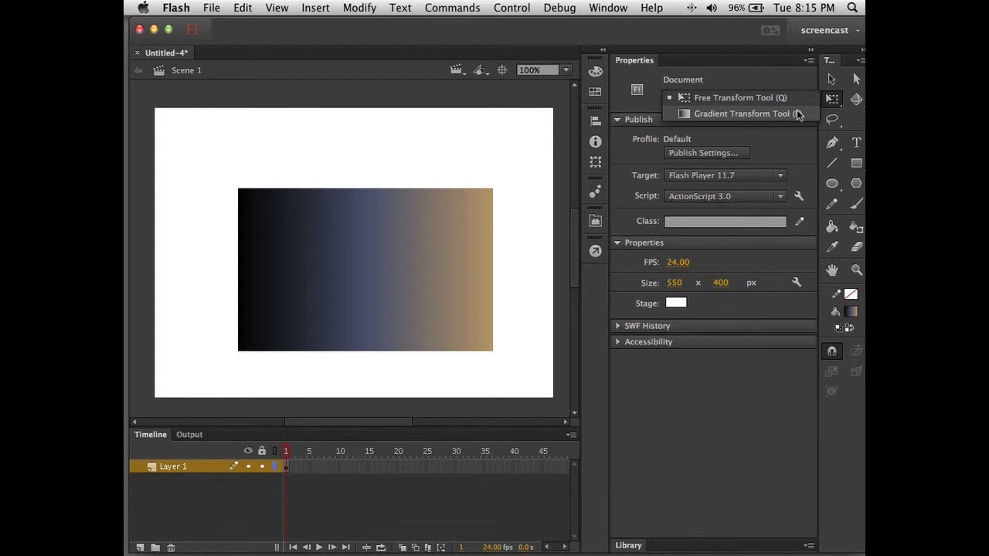
{"action": "left_click", "coordinate": [798, 114]}
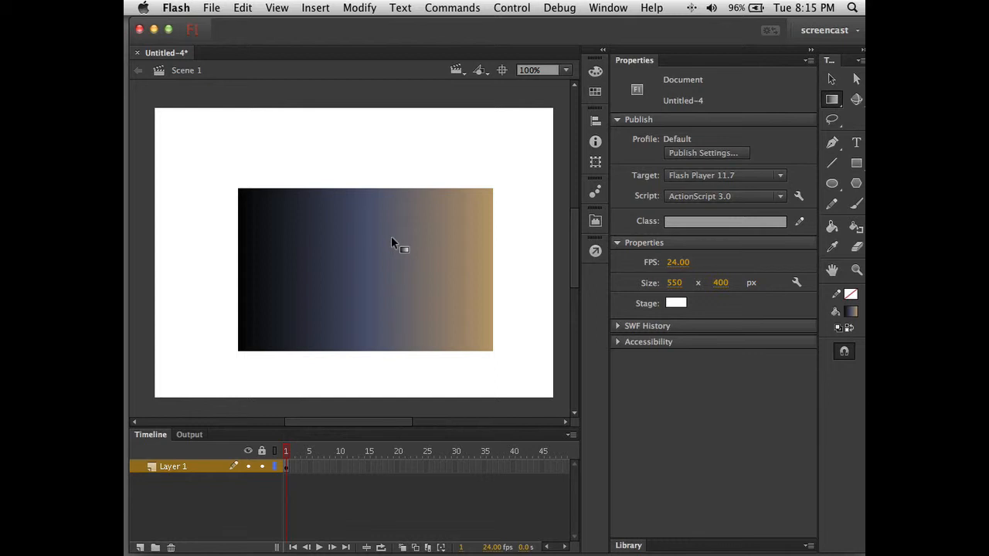
{"action": "left_click", "coordinate": [358, 265]}
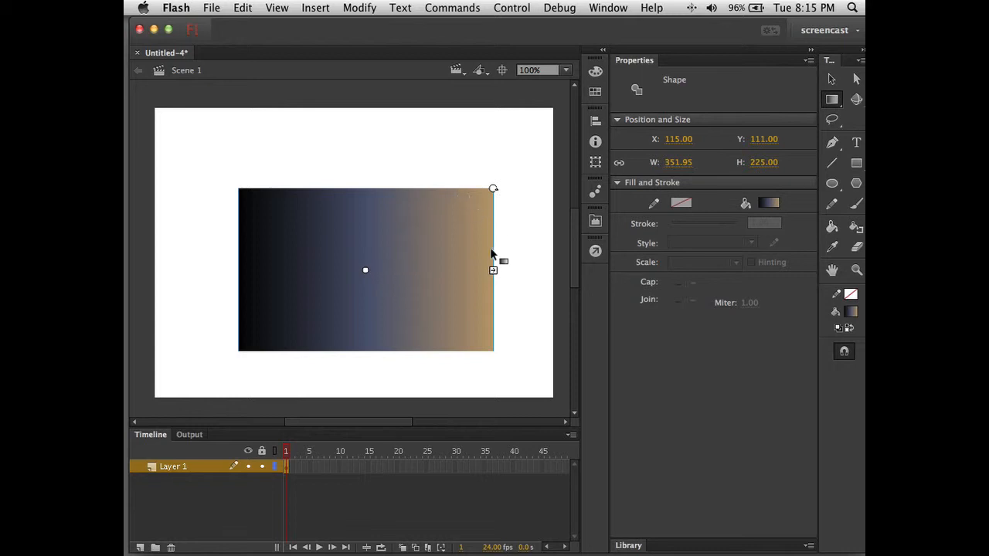
{"action": "left_click_drag", "start_coordinate": [364, 271], "coordinate": [251, 270]}
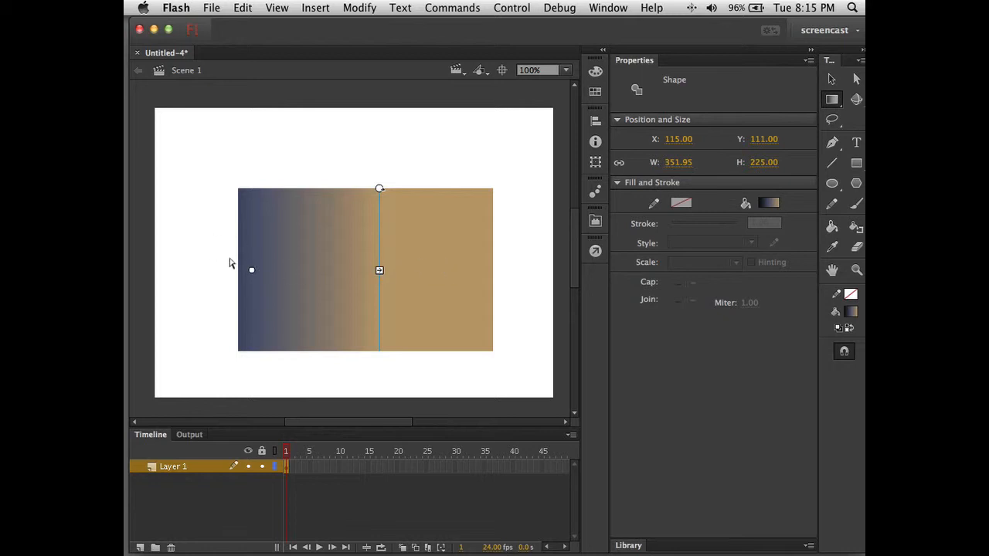
{"action": "left_click_drag", "start_coordinate": [251, 269], "coordinate": [365, 269]}
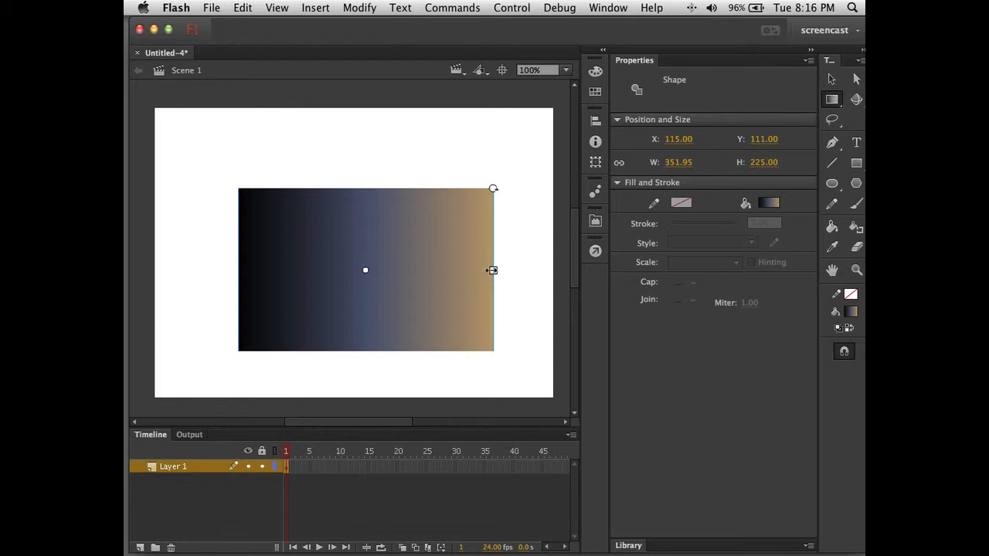
- Stretch the gradient's width beyond the rectangle's edges and shrink it to a narrow band around the rectangle's center
{"action": "left_click_drag", "start_coordinate": [492, 269], "coordinate": [543, 271]}
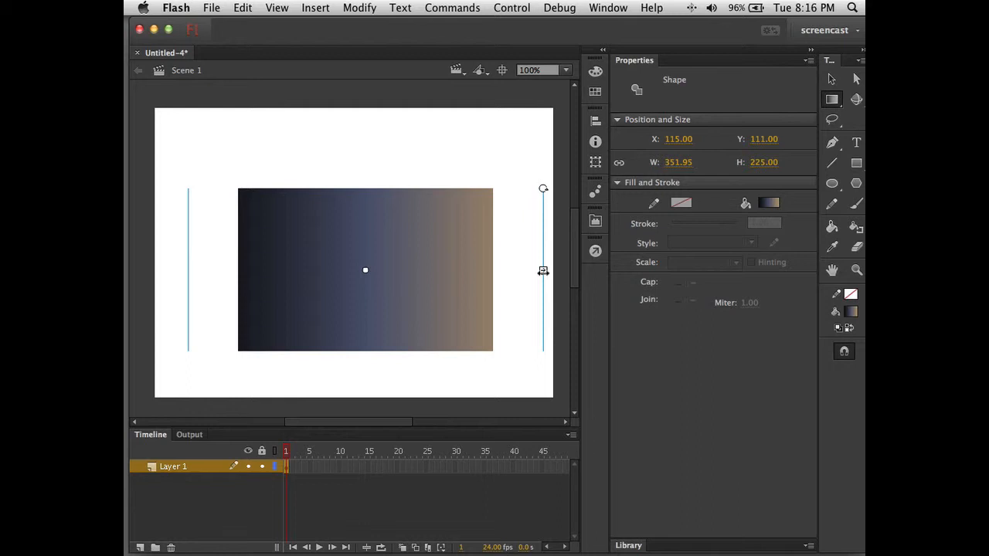
{"action": "left_click_drag", "start_coordinate": [543, 271], "coordinate": [548, 271]}
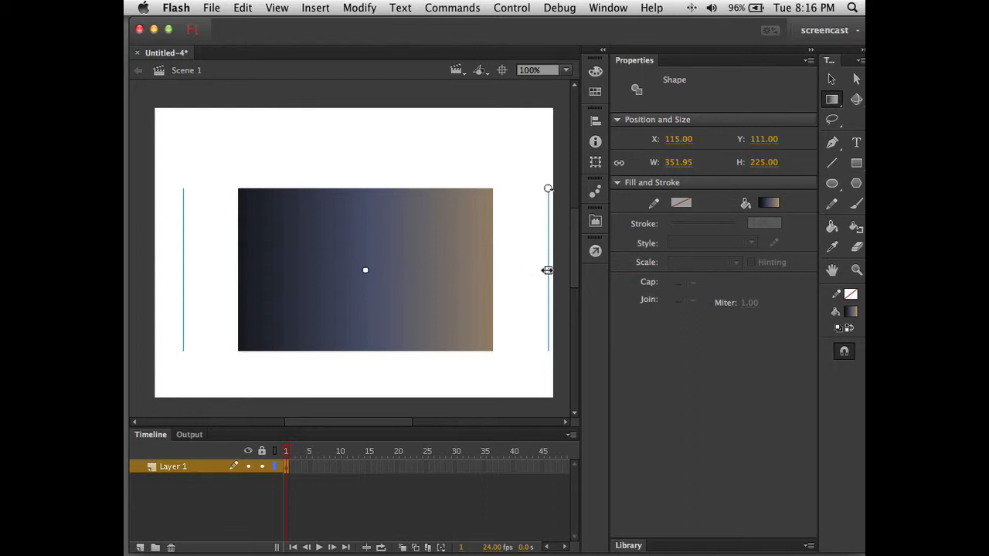
{"action": "left_click_drag", "start_coordinate": [547, 270], "coordinate": [400, 275]}
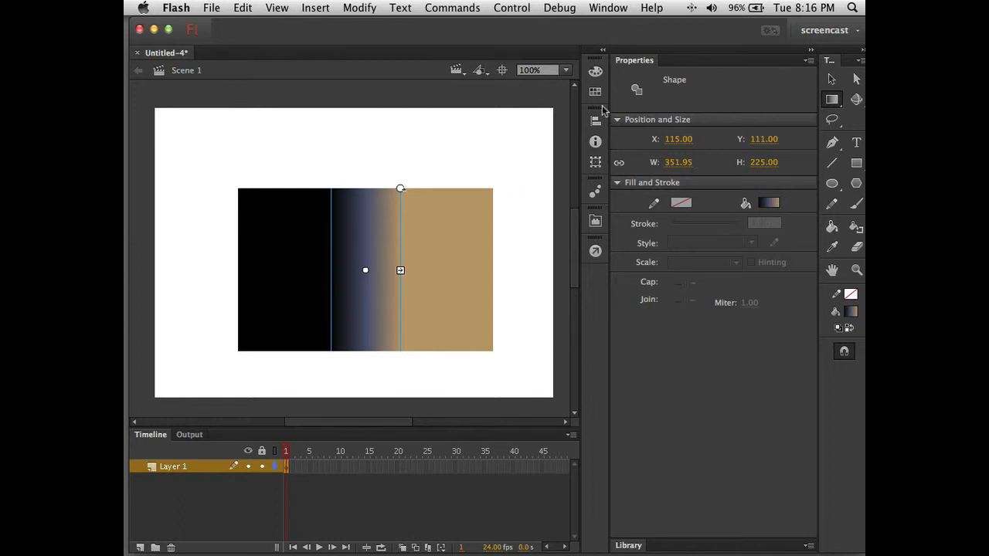
- Set the flow of the rectangle's linear gradient to Reflect color
{"action": "left_click", "coordinate": [595, 72]}
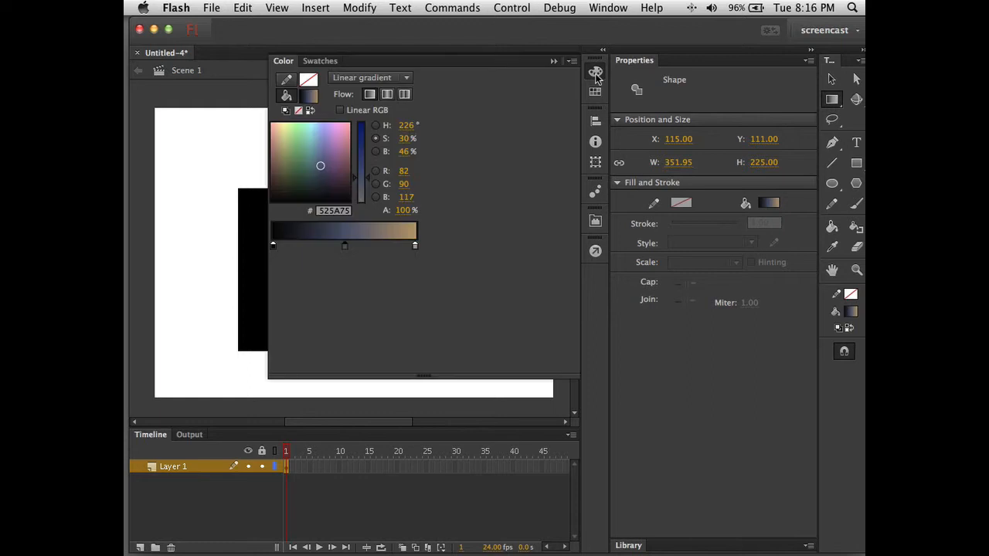
{"action": "left_click", "coordinate": [387, 94]}
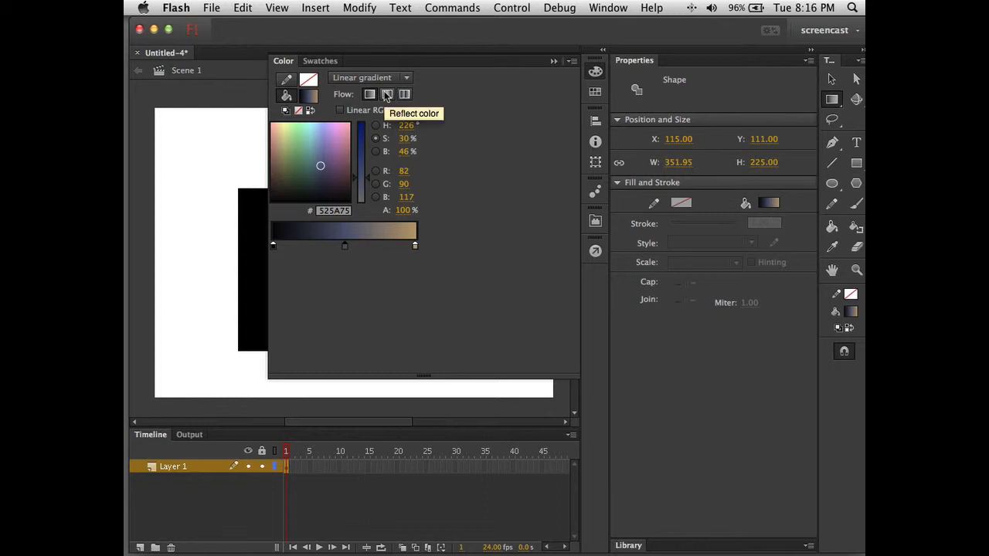
{"action": "left_click", "coordinate": [554, 61]}
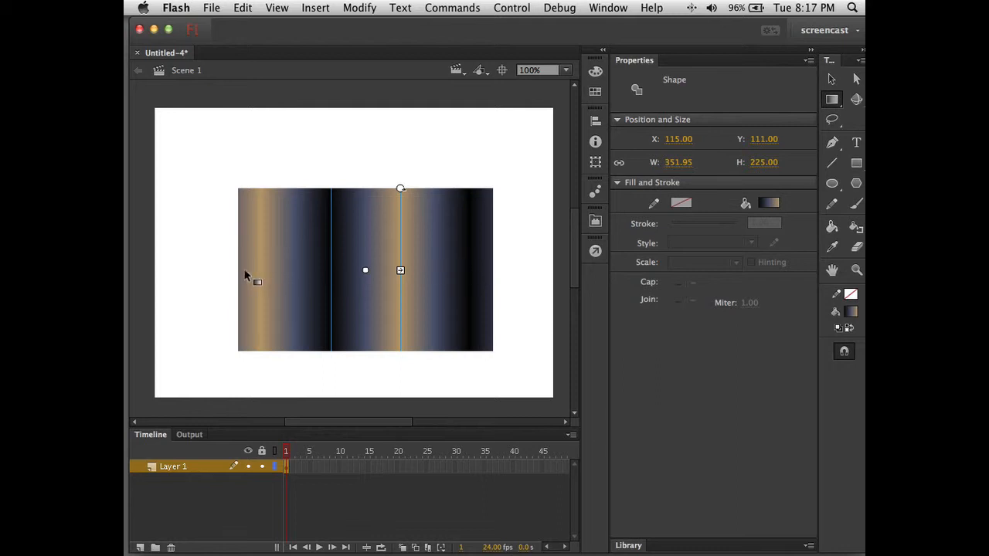
- Set the flow of the rectangle's linear gradient to Repeat color and deselect the rectangle
{"action": "left_click", "coordinate": [596, 73]}
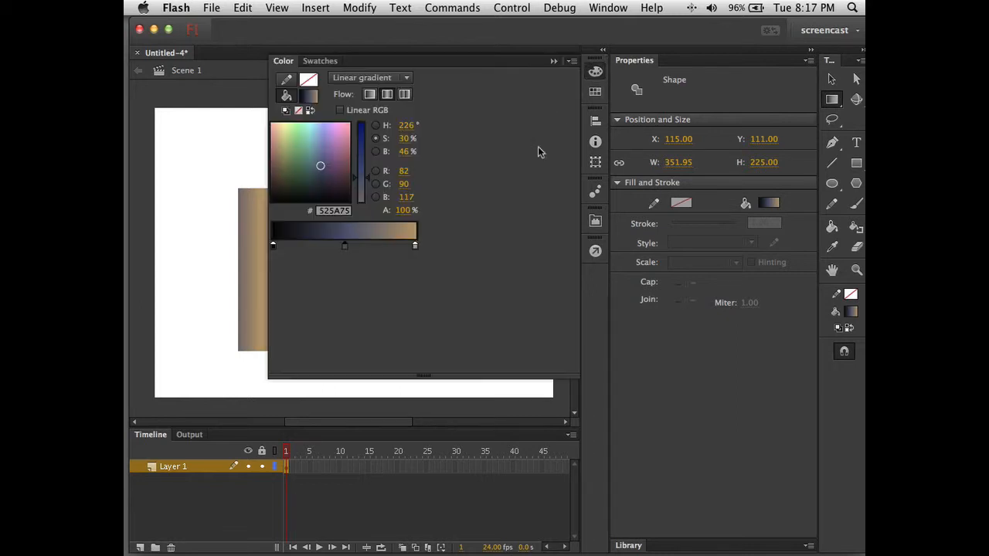
{"action": "left_click", "coordinate": [404, 95]}
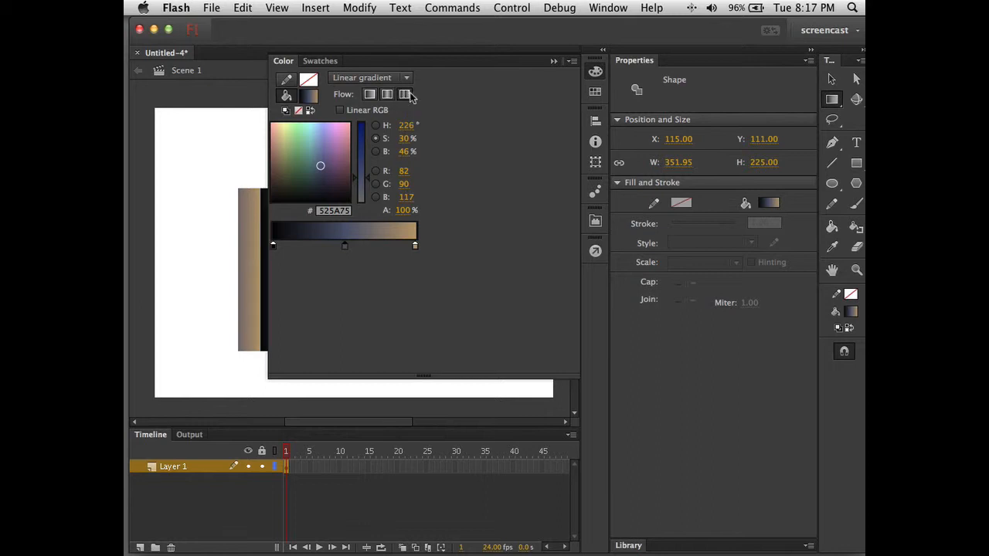
{"action": "left_click", "coordinate": [555, 62]}
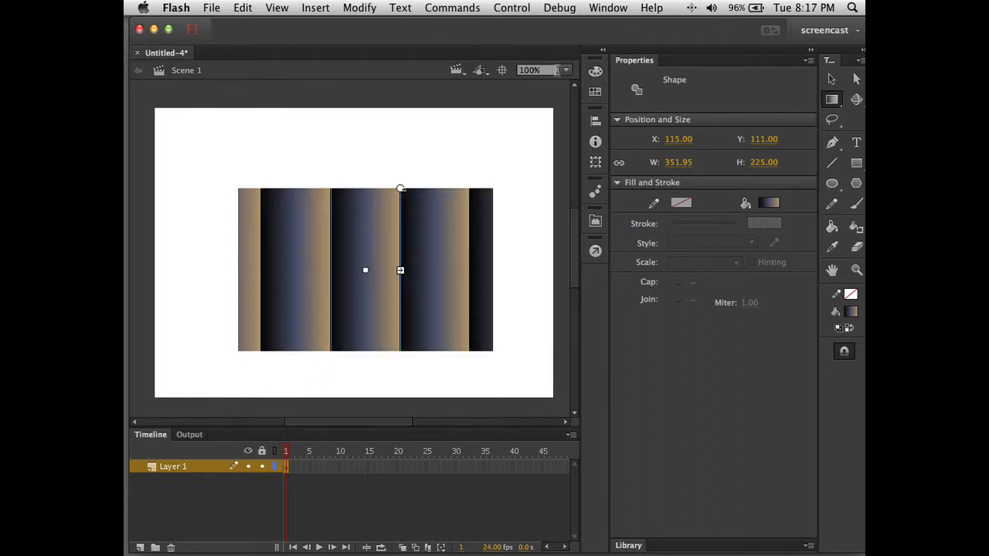
{"action": "left_click", "coordinate": [421, 388]}
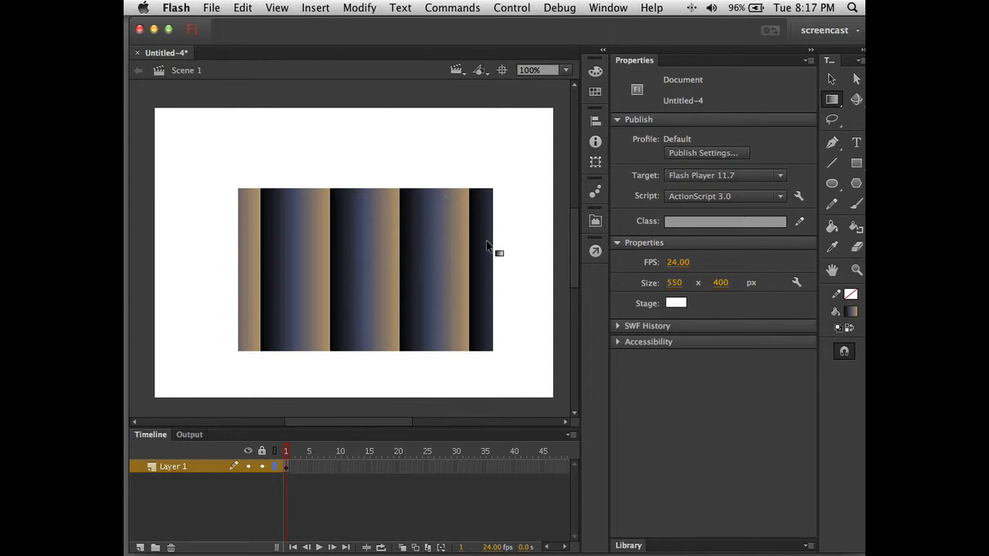
- Rotate the rectangle's linear gradient by 90 degrees with the Gradient Transform tool and shrink it into thin horizontal bands
{"action": "left_click", "coordinate": [408, 268]}
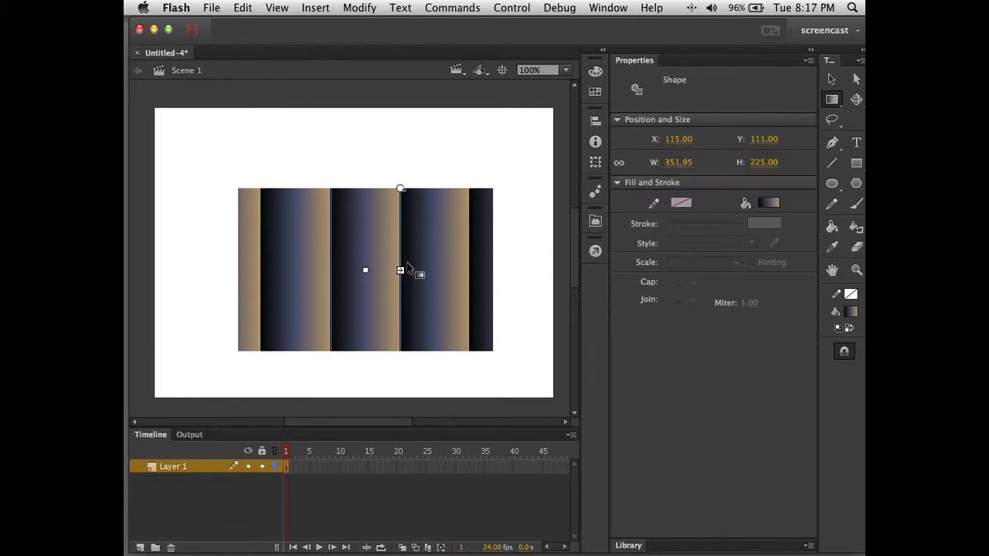
{"action": "left_click", "coordinate": [466, 167]}
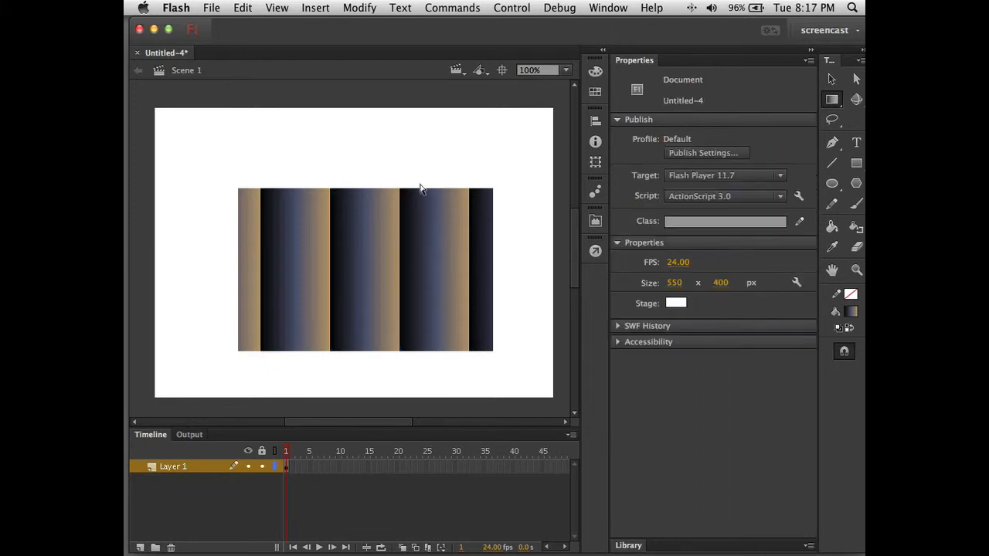
{"action": "left_click", "coordinate": [375, 201]}
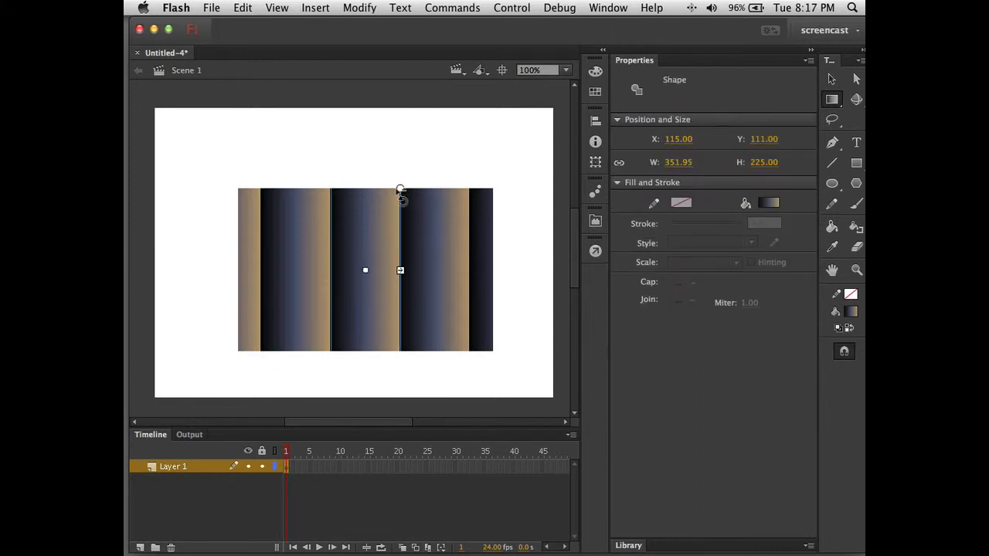
{"action": "left_click_drag", "start_coordinate": [400, 189], "coordinate": [418, 291]}
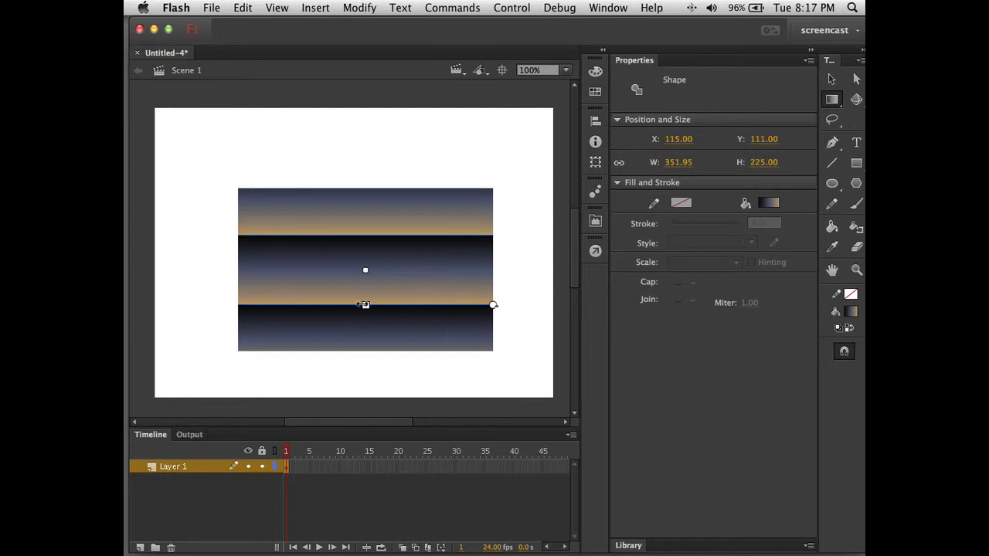
{"action": "left_click_drag", "start_coordinate": [366, 305], "coordinate": [364, 273]}
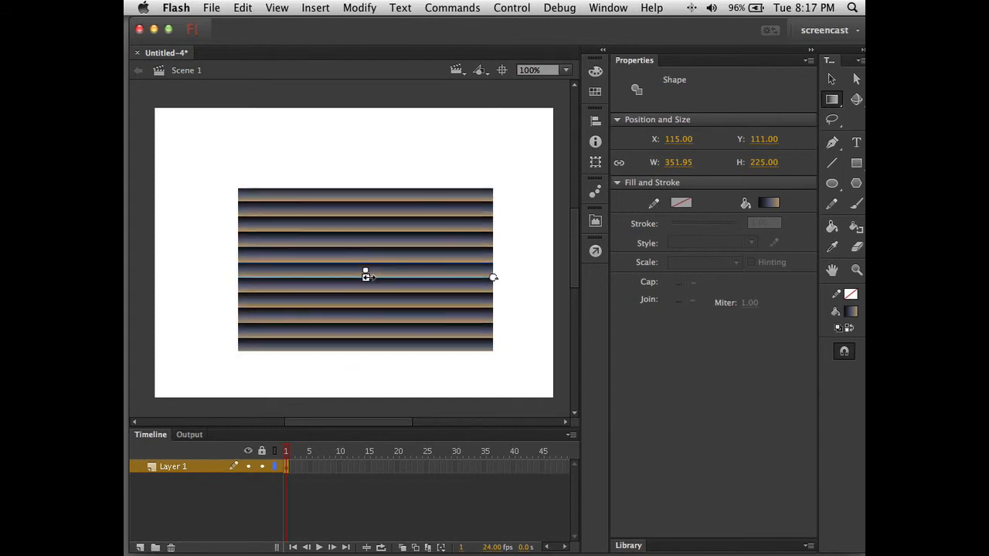
{"action": "left_click", "coordinate": [405, 370]}
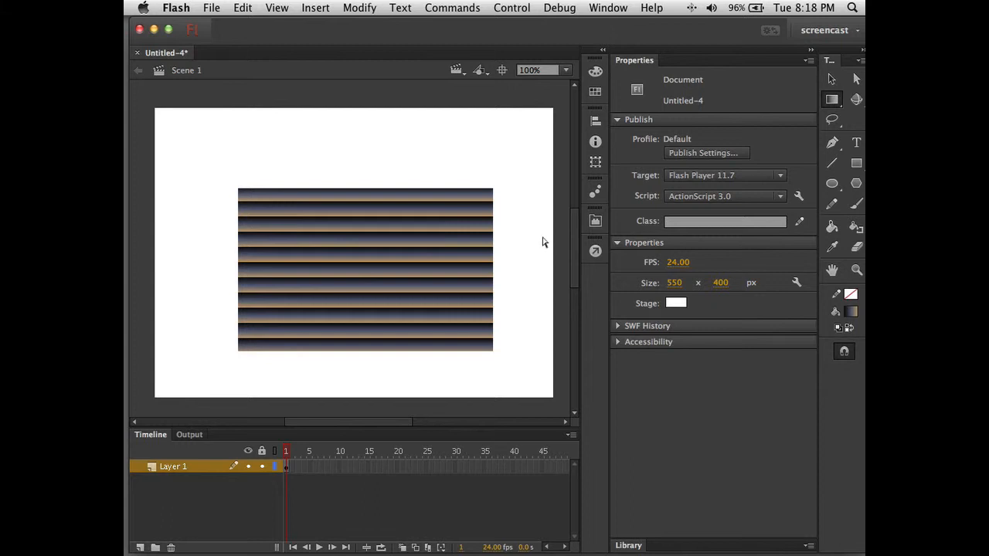
- Change the fill's color type to Radial gradient and save it as a swatch
{"action": "left_click", "coordinate": [594, 71]}
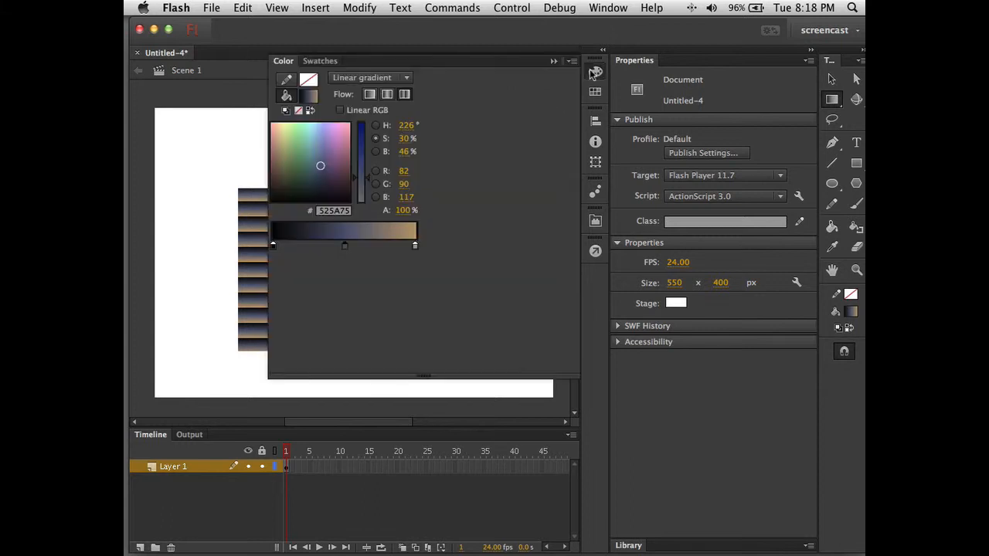
{"action": "left_click", "coordinate": [407, 79]}
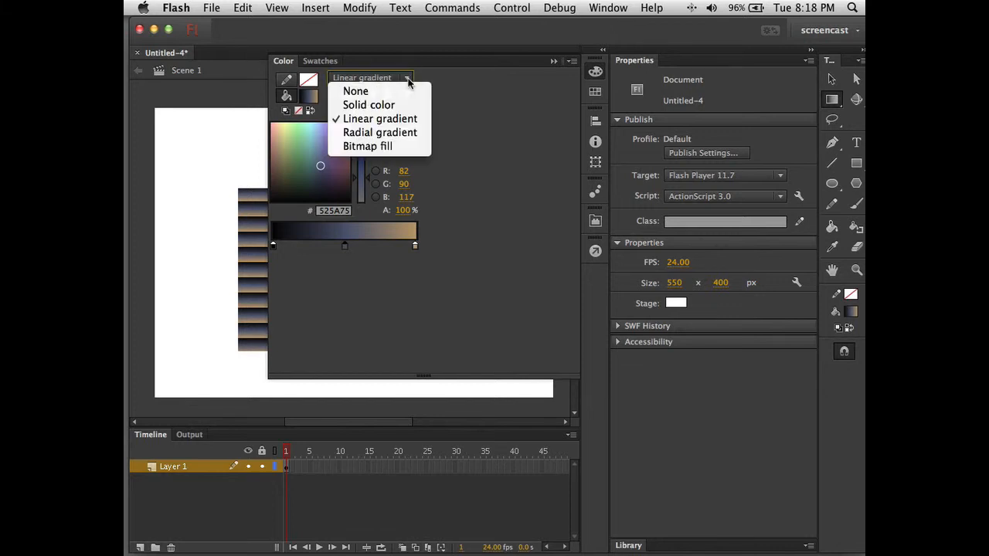
{"action": "left_click", "coordinate": [401, 134]}
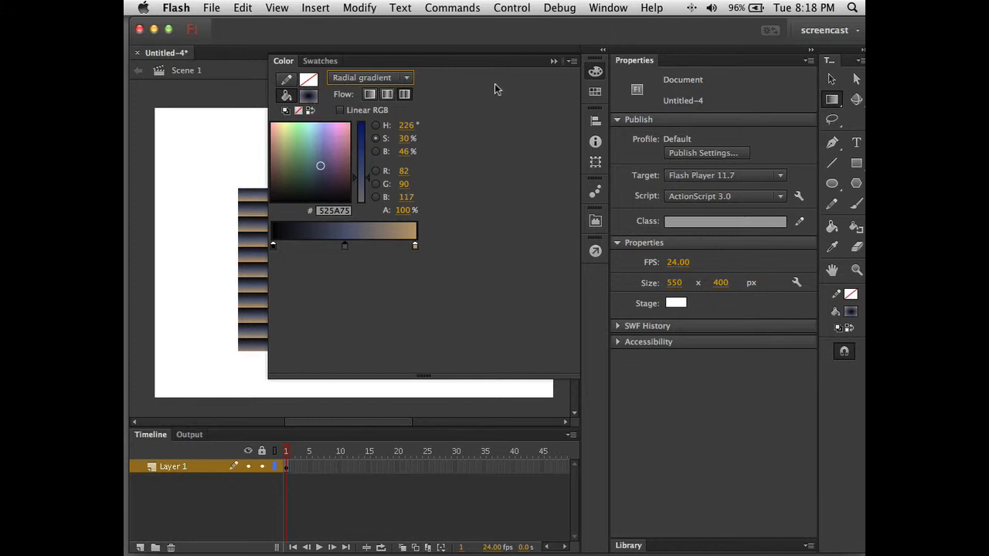
{"action": "left_click", "coordinate": [572, 61]}
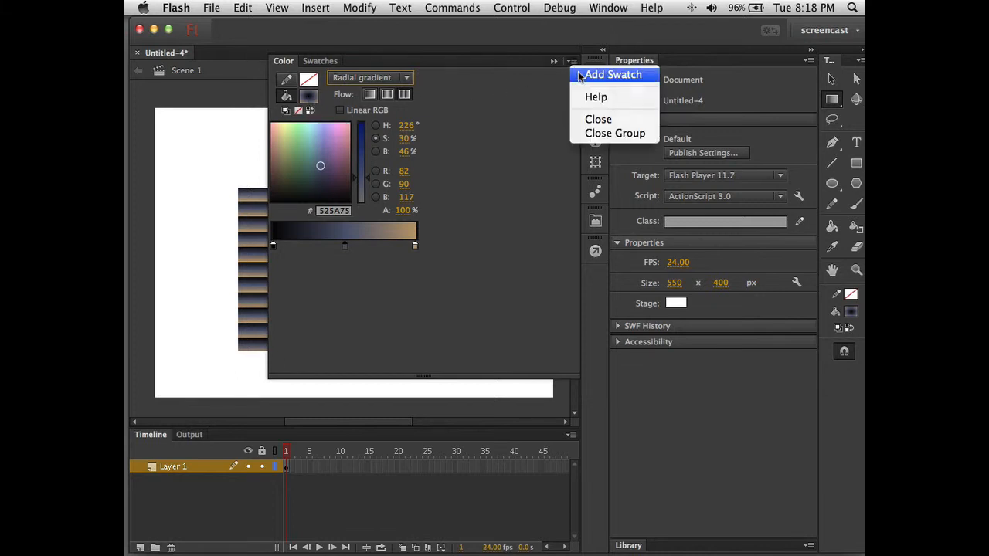
{"action": "left_click", "coordinate": [581, 75]}
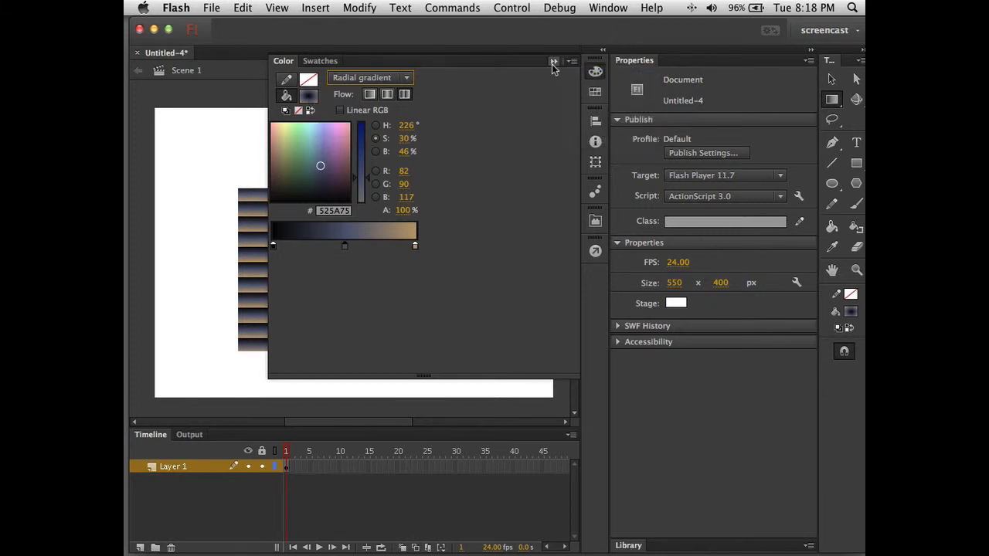
{"action": "left_click", "coordinate": [553, 61]}
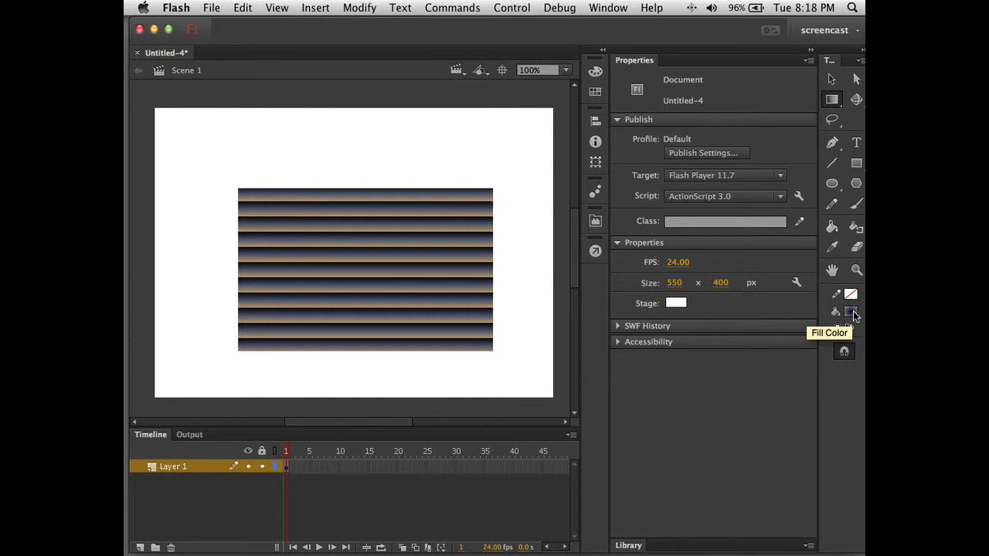
- Fill the rectangle with the radial gradient using the Paint Bucket tool
{"action": "left_click", "coordinate": [831, 227]}
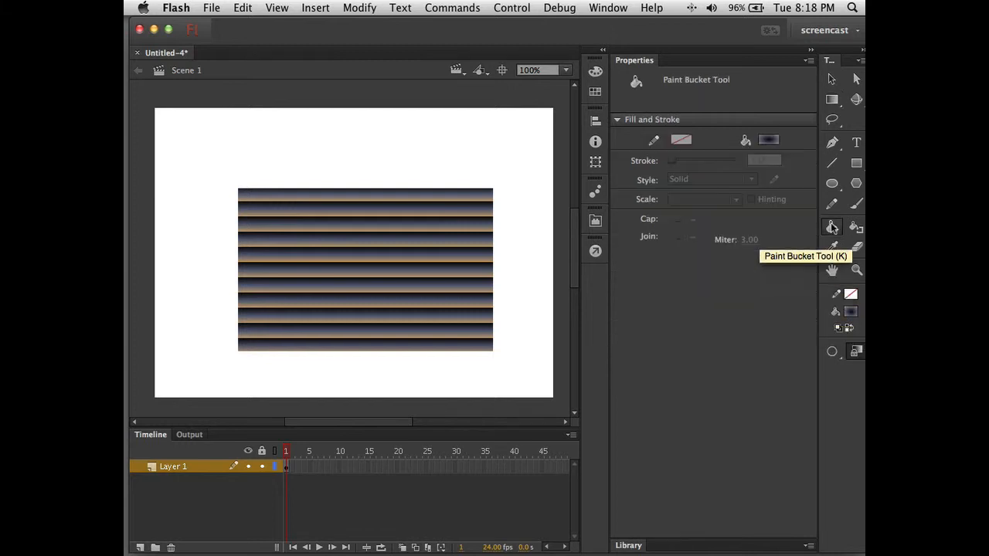
{"action": "left_click", "coordinate": [359, 258]}
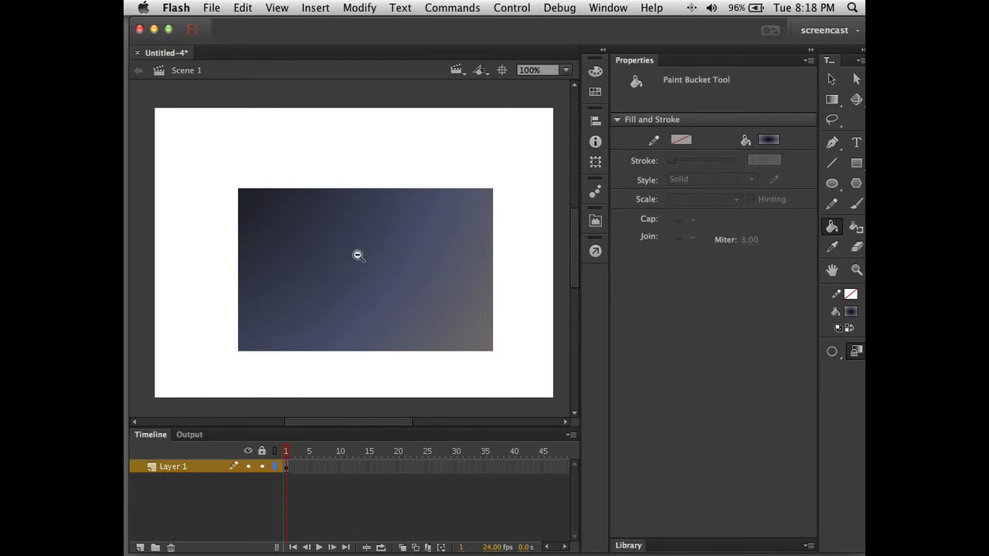
- Shrink the radial gradient with the Gradient Transform tool to a small circle and center it in the rectangle
{"action": "left_click", "coordinate": [356, 255], "text": "alt+super"}
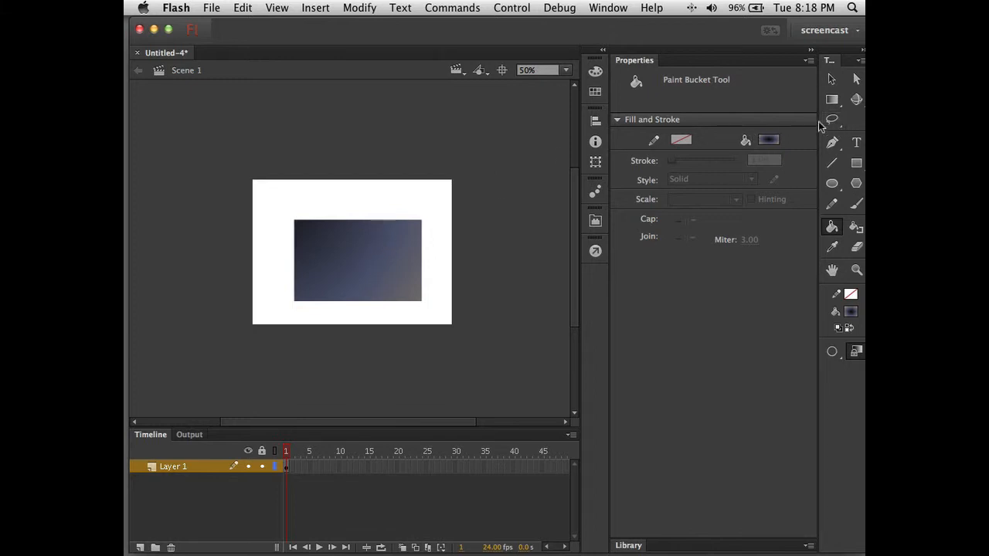
{"action": "left_click", "coordinate": [829, 102]}
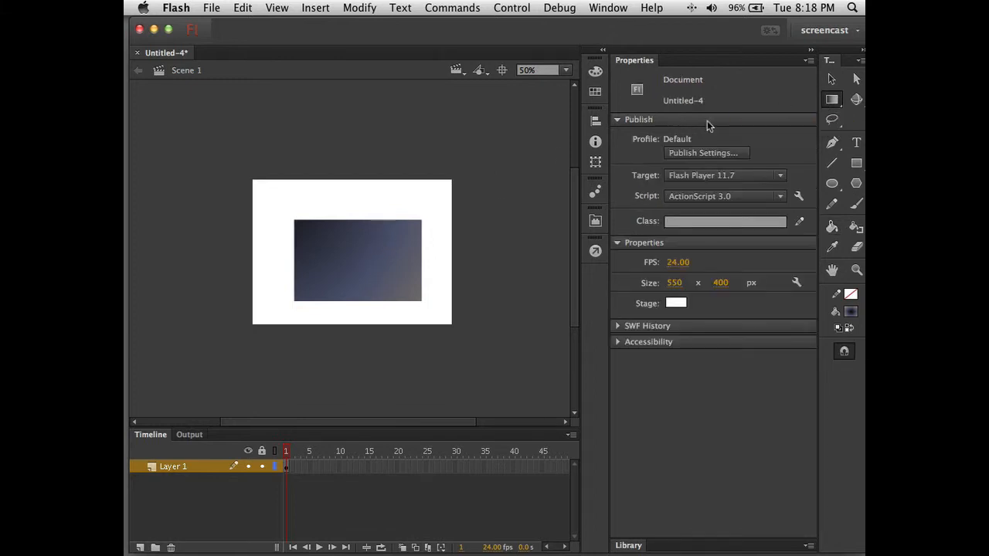
{"action": "left_click", "coordinate": [346, 259]}
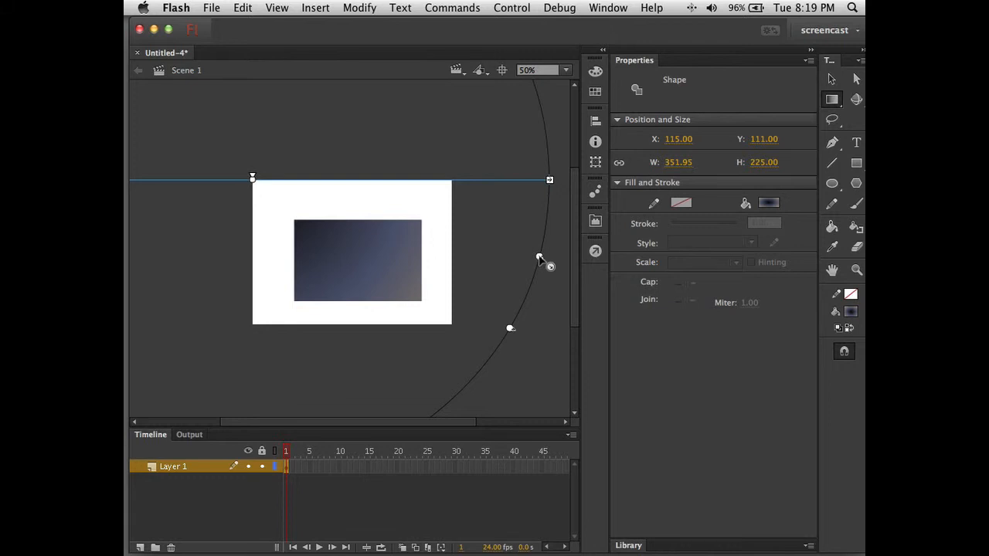
{"action": "left_click_drag", "start_coordinate": [539, 259], "coordinate": [359, 261]}
{"action": "left_click", "coordinate": [447, 297]}
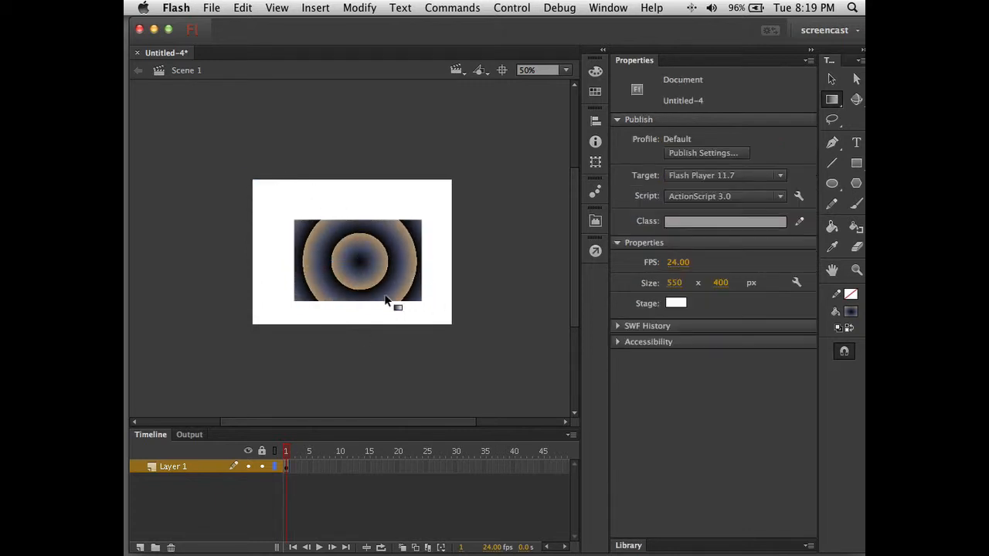
- Select the rectangle and set the flow of its radial gradient to Reflect color
{"action": "left_click", "coordinate": [370, 271], "text": "super"}
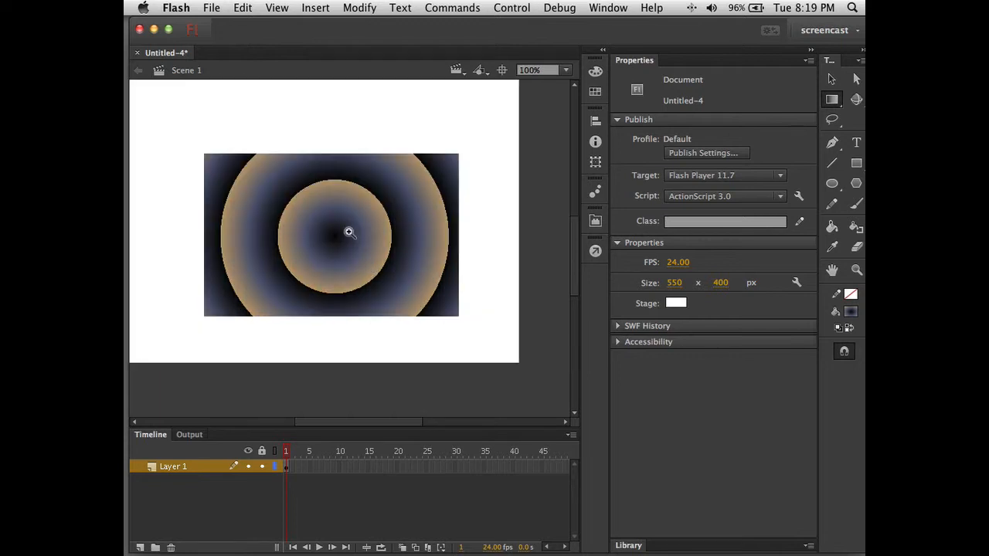
{"action": "left_click", "coordinate": [349, 231], "text": "super"}
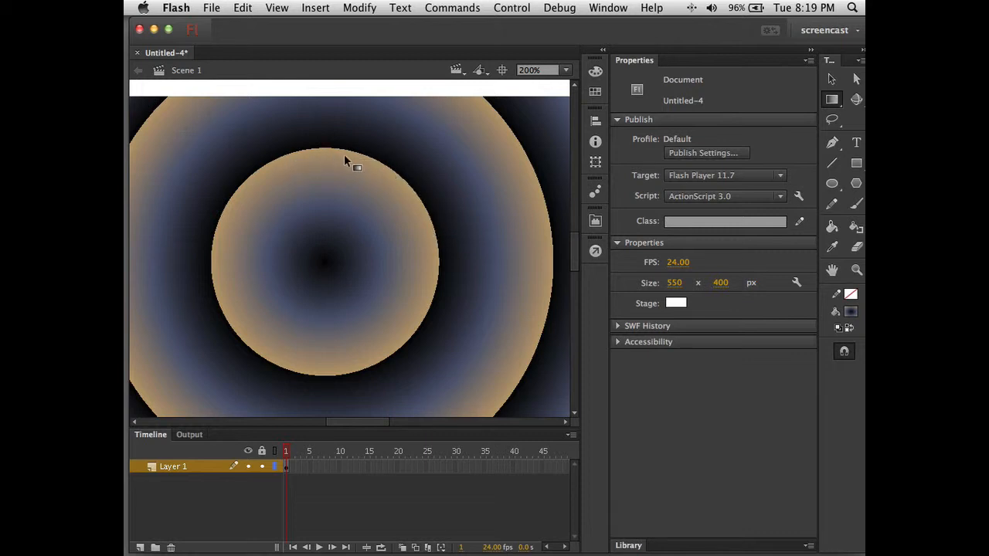
{"action": "left_click", "coordinate": [595, 72]}
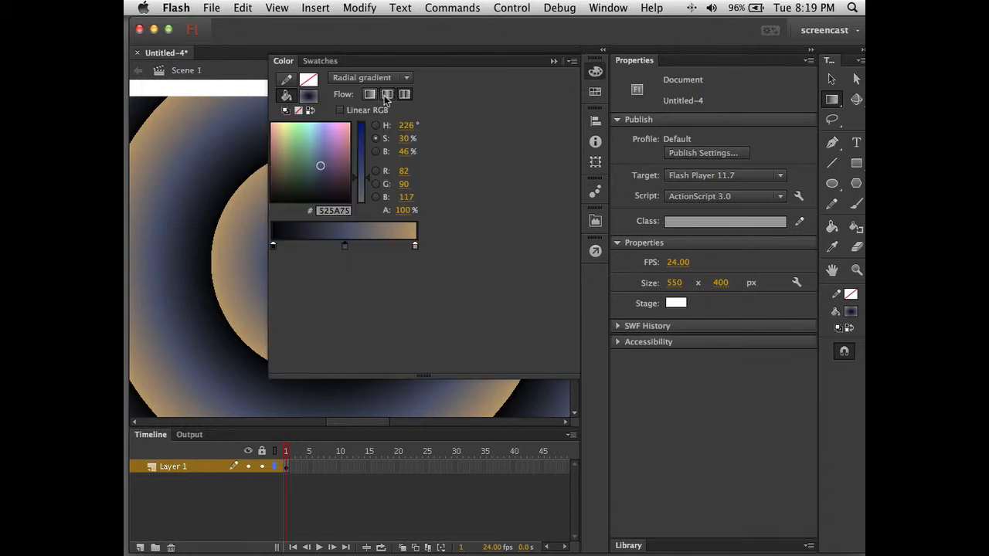
{"action": "left_click", "coordinate": [552, 61]}
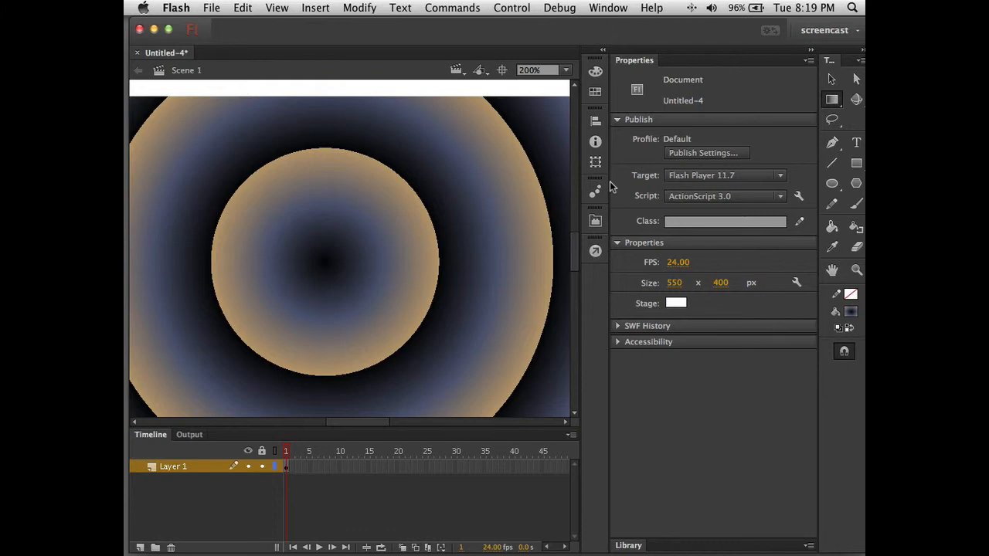
{"action": "key", "text": "v"}
{"action": "left_click", "coordinate": [335, 267]}
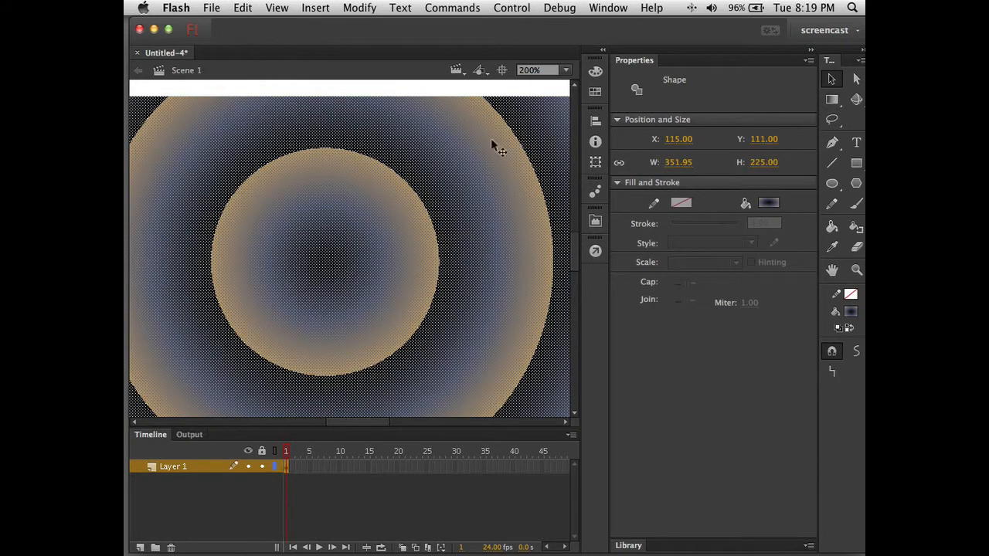
{"action": "left_click", "coordinate": [595, 71]}
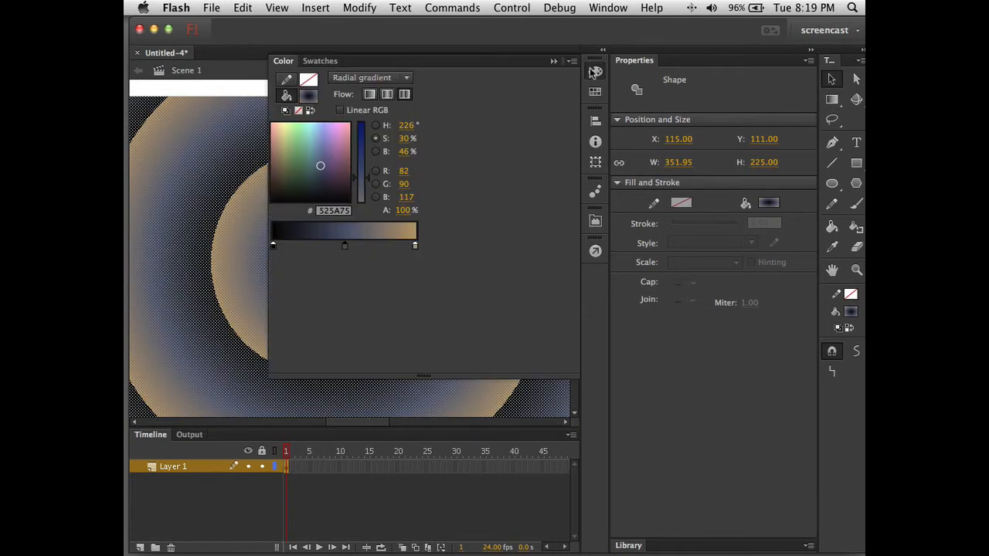
{"action": "left_click", "coordinate": [387, 95]}
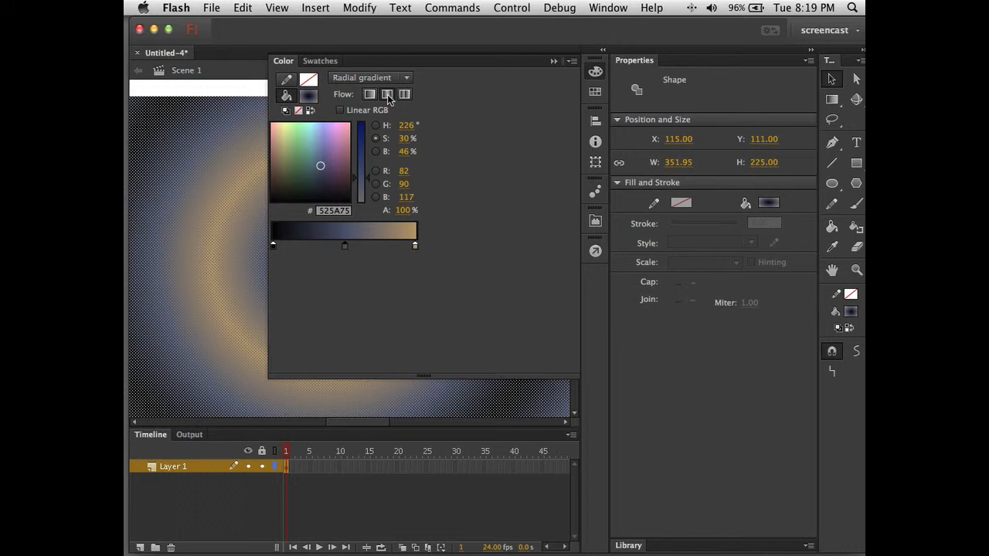
{"action": "left_click", "coordinate": [553, 60]}
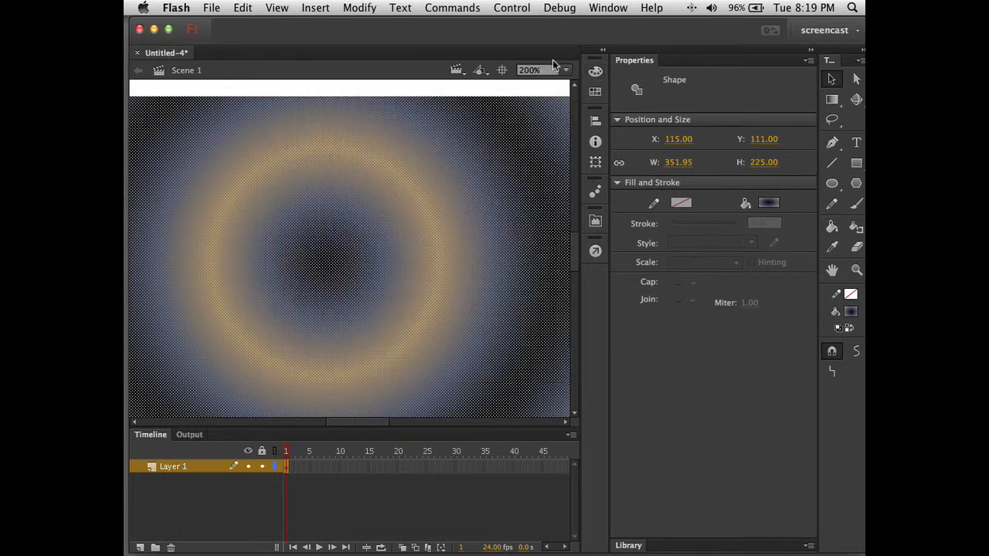
{"action": "left_click", "coordinate": [484, 90]}
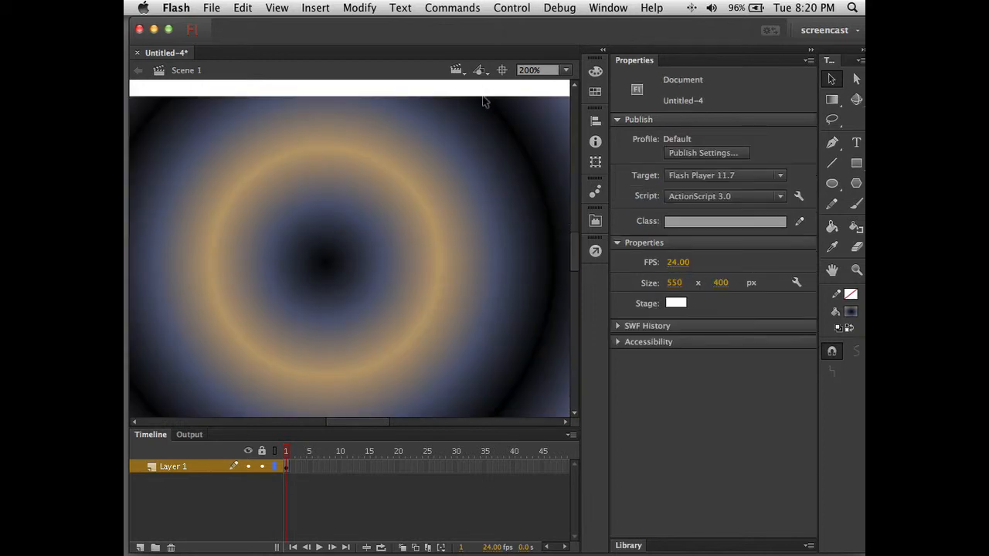
- Shrink the rectangle's radial gradient with the Gradient Transform tool so it forms many narrow concentric rings
{"action": "left_click", "coordinate": [420, 277], "text": "alt+super"}
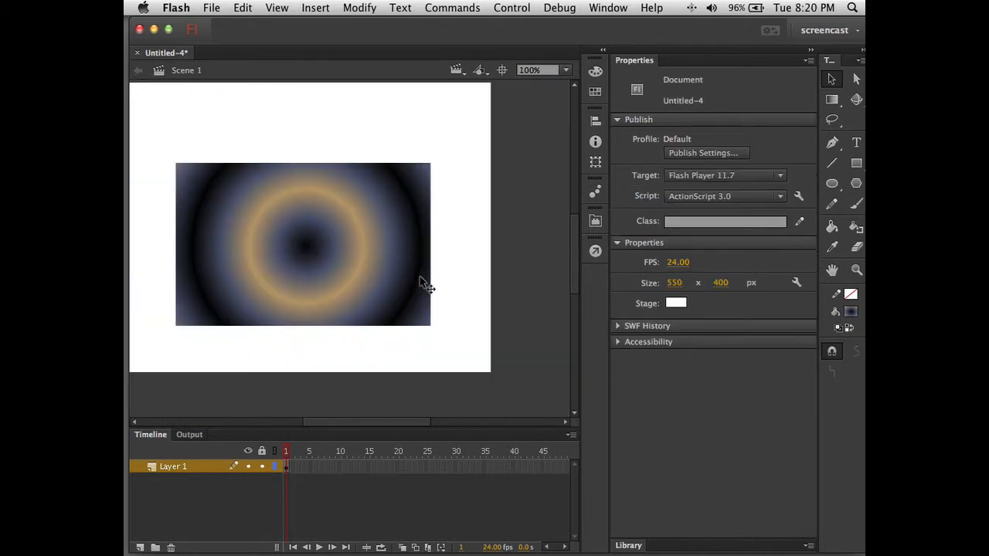
{"action": "key", "text": "q"}
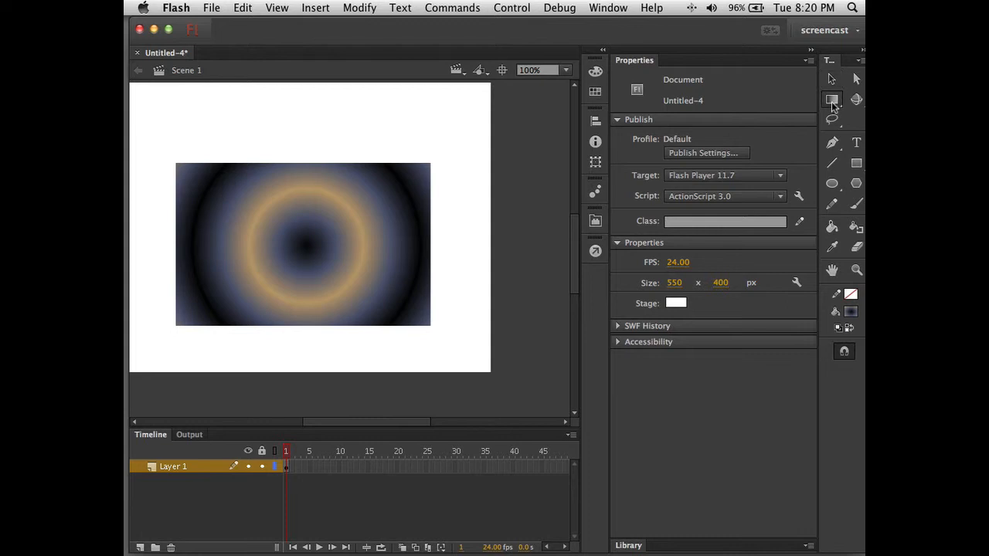
{"action": "left_click", "coordinate": [316, 238]}
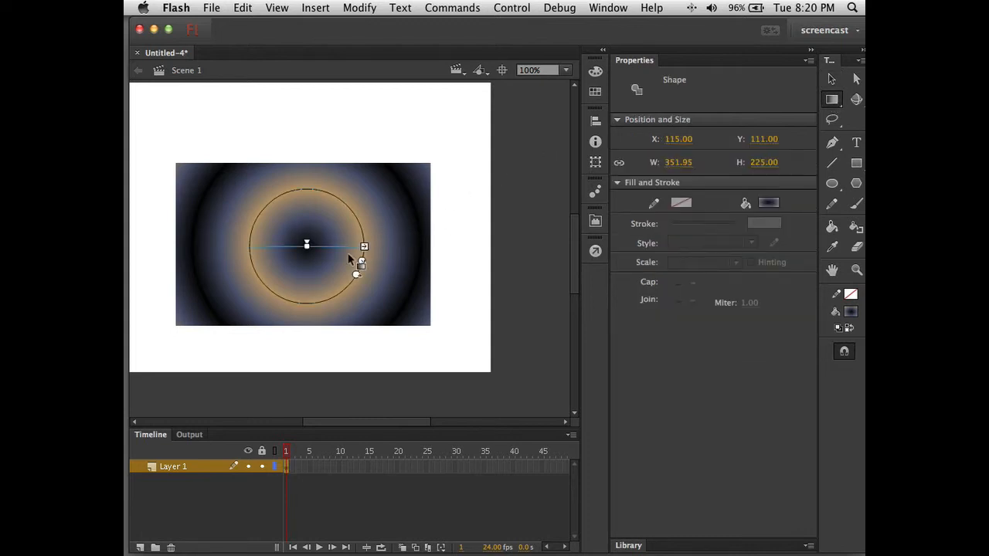
{"action": "left_click_drag", "start_coordinate": [362, 262], "coordinate": [324, 253]}
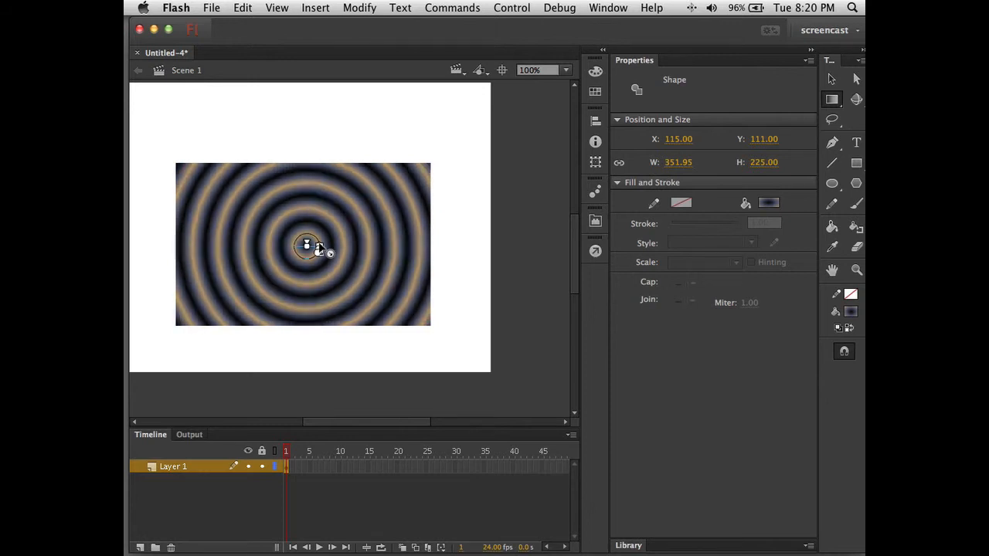
- Select the rectangle and set the flow of its radial gradient to Extend color
{"action": "left_click", "coordinate": [469, 282]}
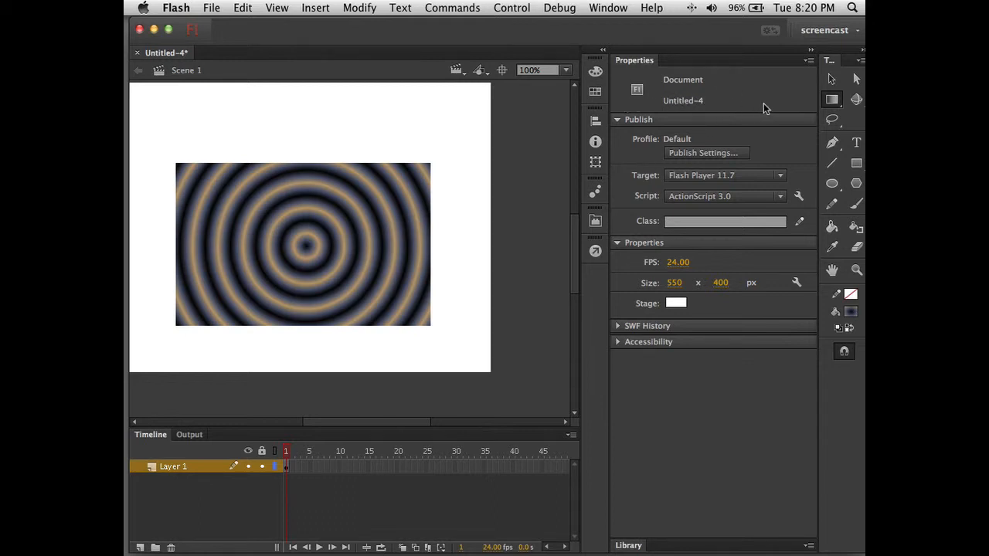
{"action": "left_click", "coordinate": [831, 81]}
{"action": "left_click", "coordinate": [397, 240]}
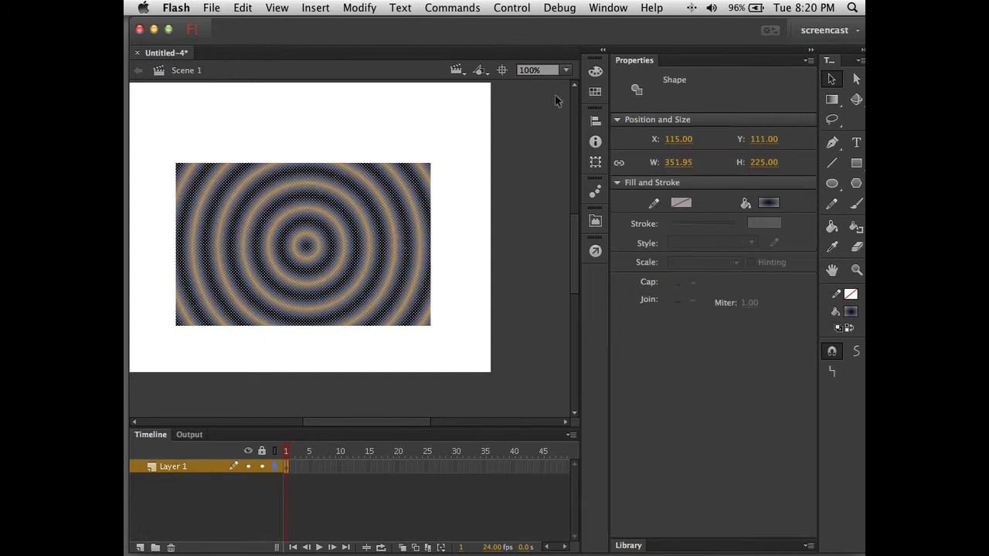
{"action": "left_click", "coordinate": [595, 71]}
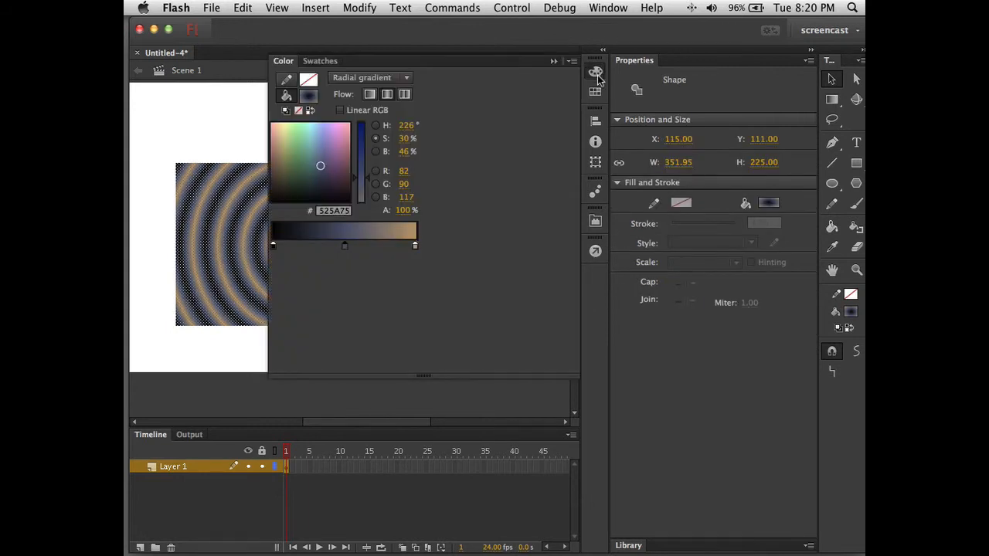
{"action": "left_click", "coordinate": [376, 94]}
{"action": "left_click", "coordinate": [553, 61]}
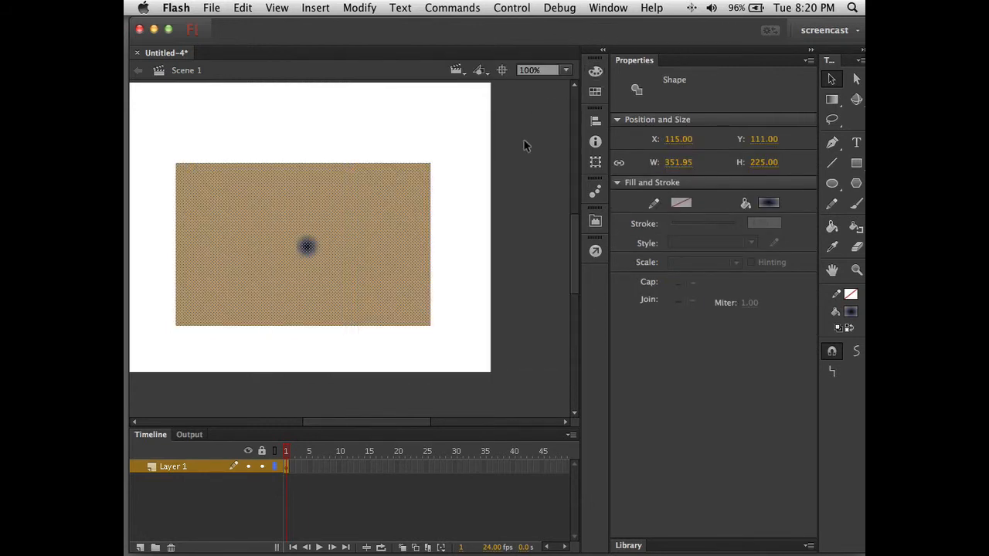
{"action": "left_click", "coordinate": [458, 265]}
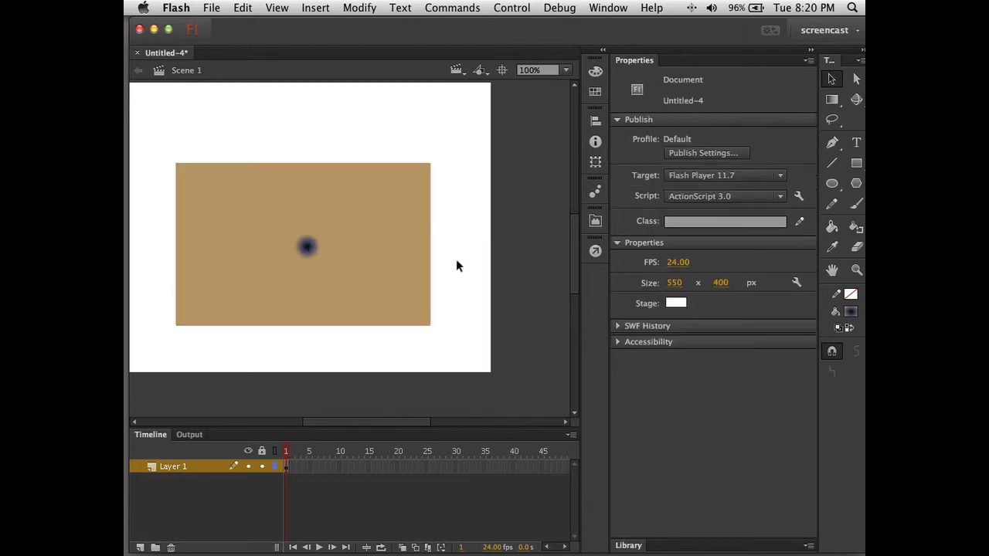
- Enlarge the rectangle's radial gradient with the Gradient Transform tool so its rings span nearly the rectangle's full width
{"action": "left_click", "coordinate": [306, 250]}
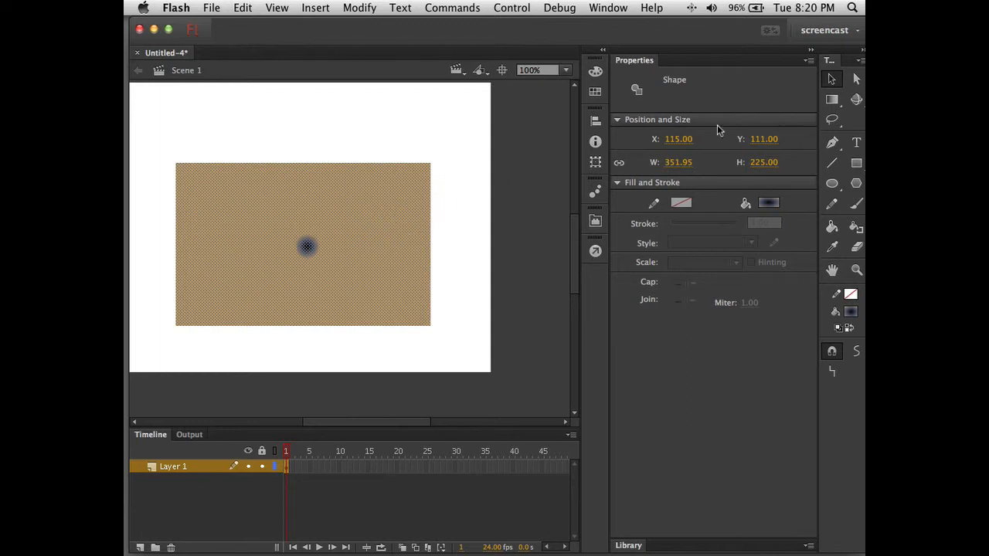
{"action": "left_click", "coordinate": [831, 100]}
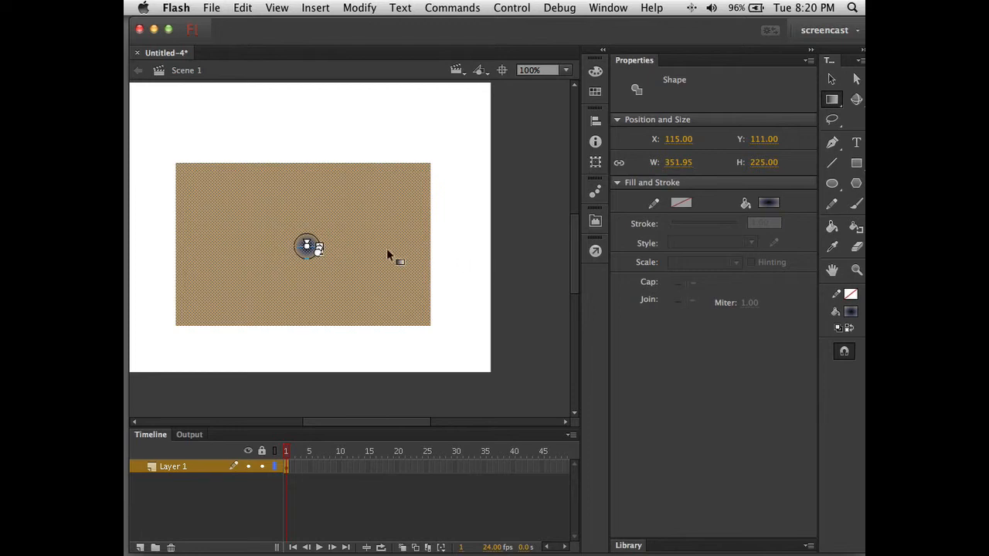
{"action": "left_click_drag", "start_coordinate": [318, 253], "coordinate": [398, 298]}
{"action": "left_click", "coordinate": [452, 295]}
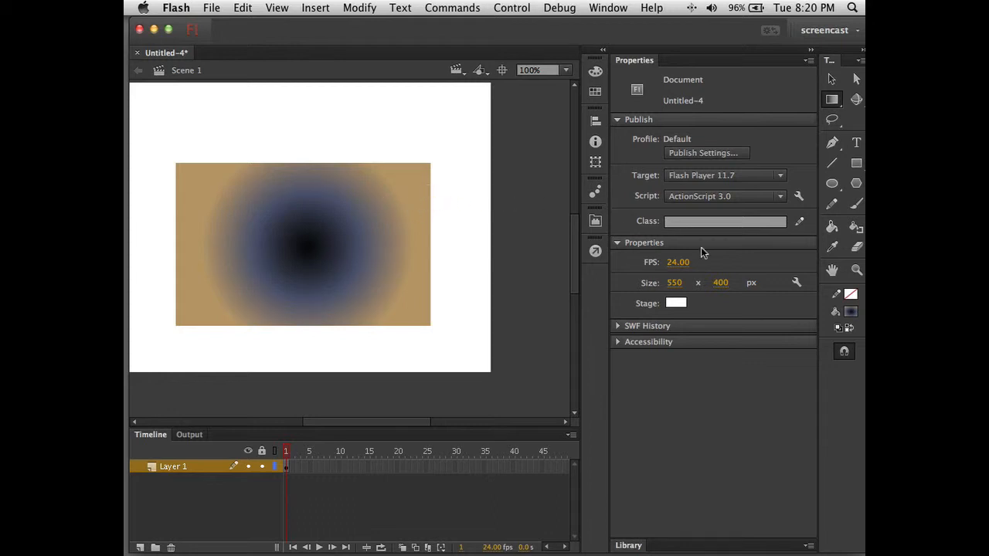
- Fill the rectangle with the radial gradient using the Paint Bucket with Lock Fill on, and try Gradient Transform on it
{"action": "left_click", "coordinate": [834, 232]}
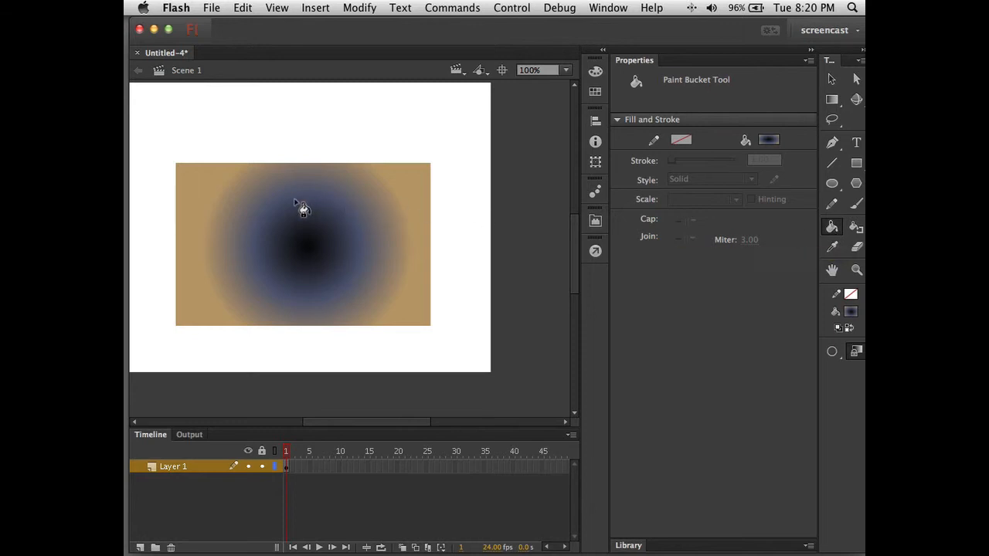
{"action": "left_click", "coordinate": [221, 213]}
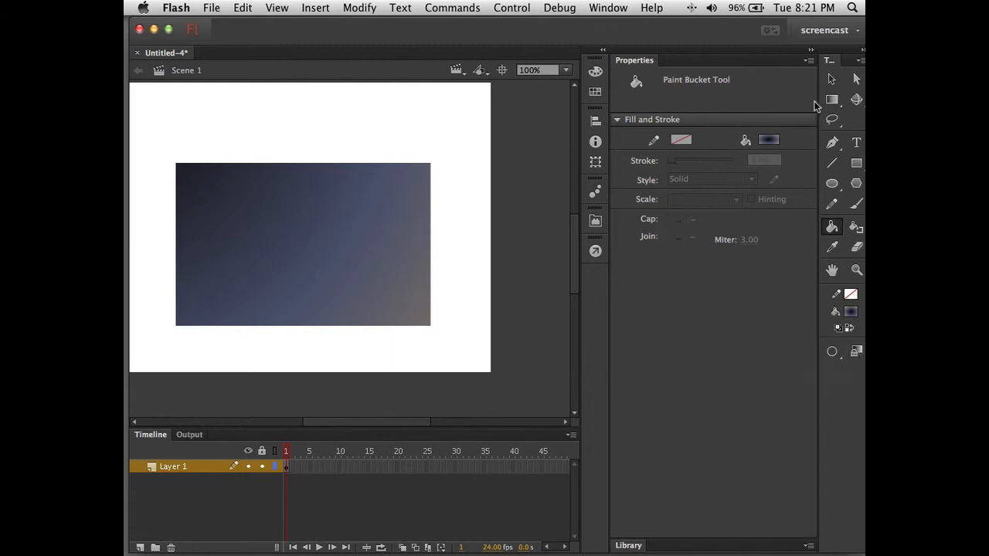
{"action": "left_click", "coordinate": [831, 101]}
{"action": "left_click", "coordinate": [344, 249]}
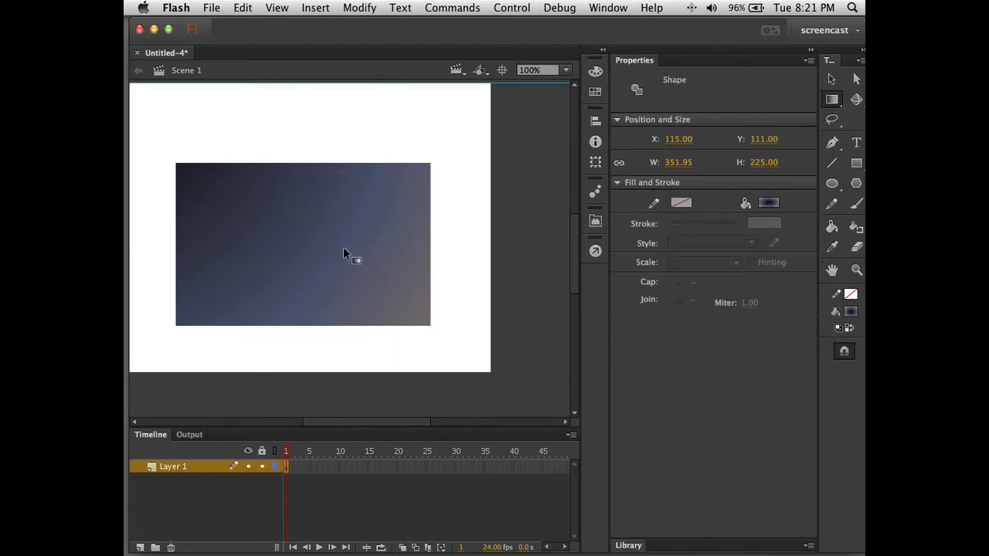
- Refill the rectangle with the unlocked radial gradient, centered slightly up and left of its middle, and deselect it
{"action": "left_click", "coordinate": [831, 227]}
{"action": "left_click", "coordinate": [287, 231]}
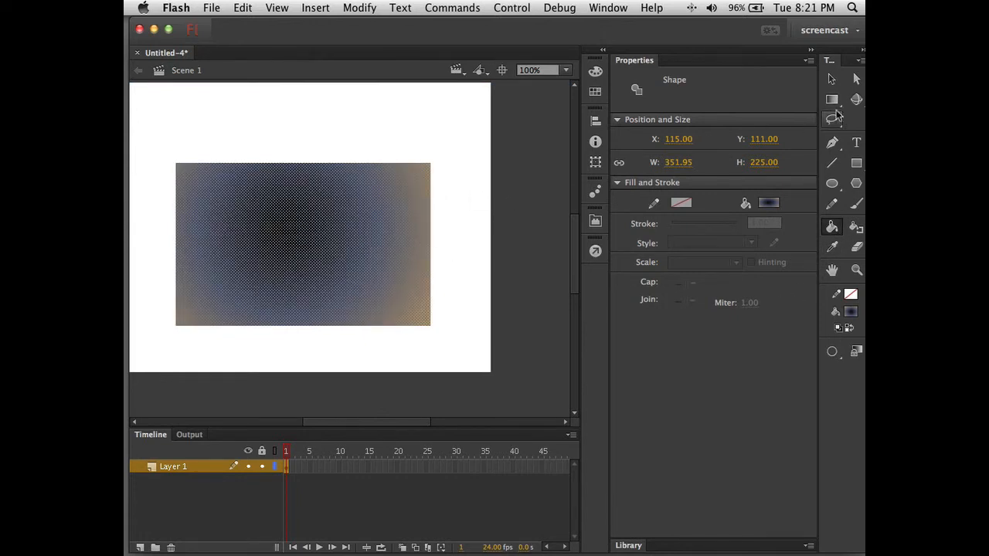
{"action": "left_click", "coordinate": [831, 80]}
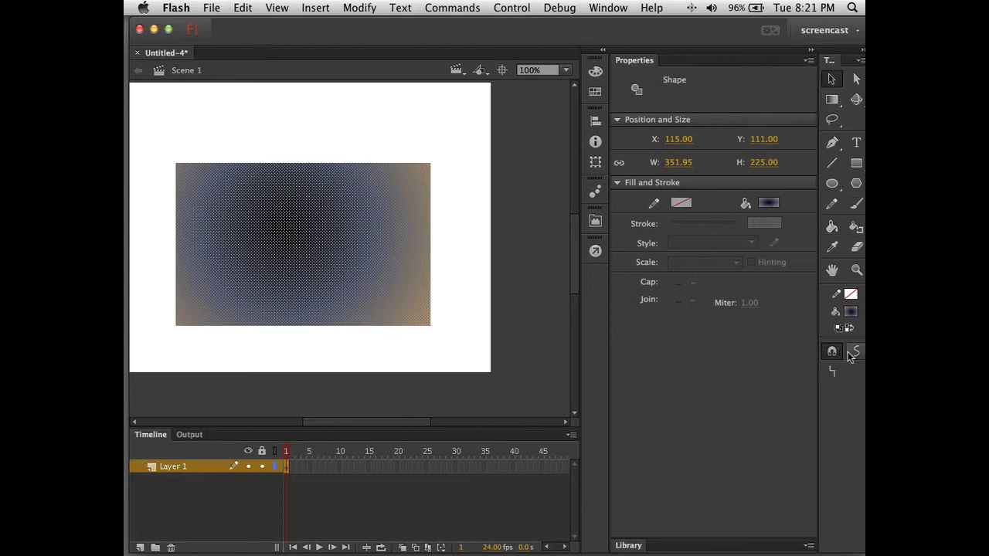
{"action": "left_click", "coordinate": [832, 227]}
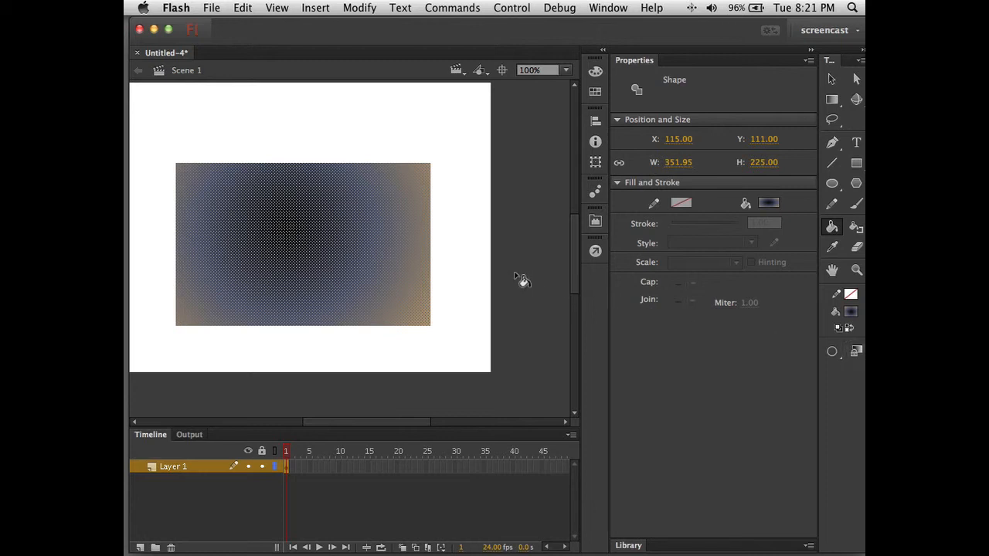
{"action": "key", "text": "v"}
{"action": "left_click", "coordinate": [453, 273]}
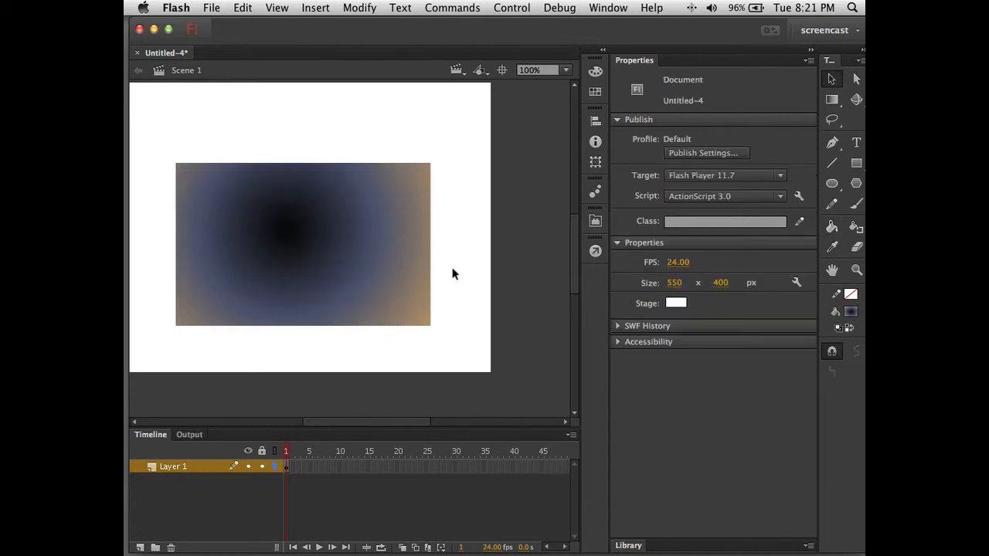
- Reposition the radial gradient's center around the rectangle with repeated Paint Bucket fills, ending near the rectangle's lower-left corner
{"action": "key", "text": "k"}
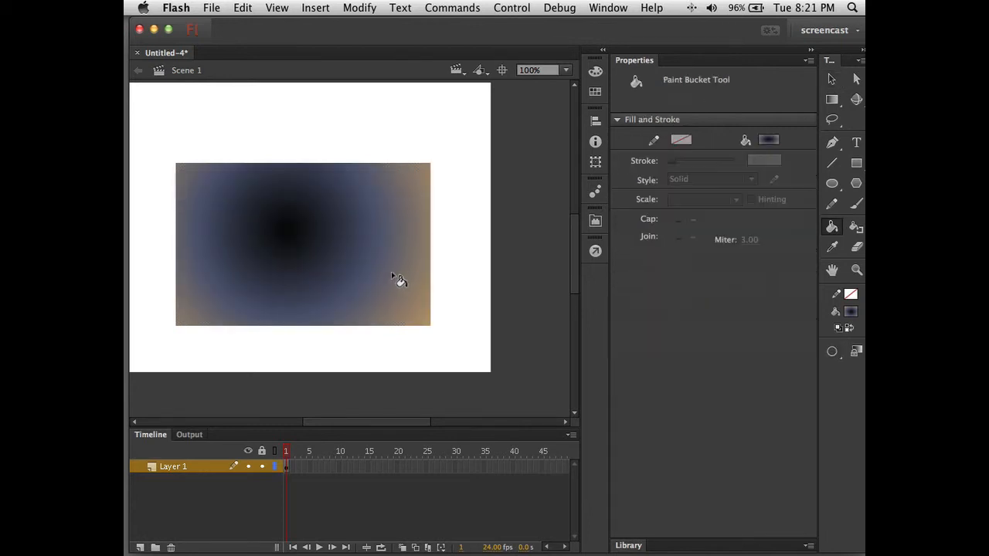
{"action": "left_click", "coordinate": [394, 273]}
{"action": "left_click", "coordinate": [250, 253]}
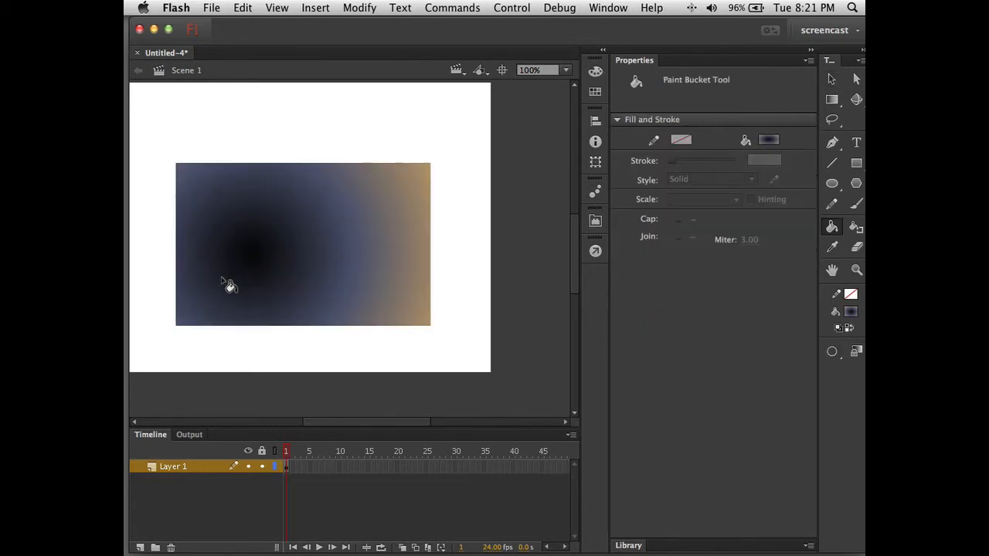
{"action": "left_click", "coordinate": [210, 293]}
{"action": "left_click", "coordinate": [216, 190]}
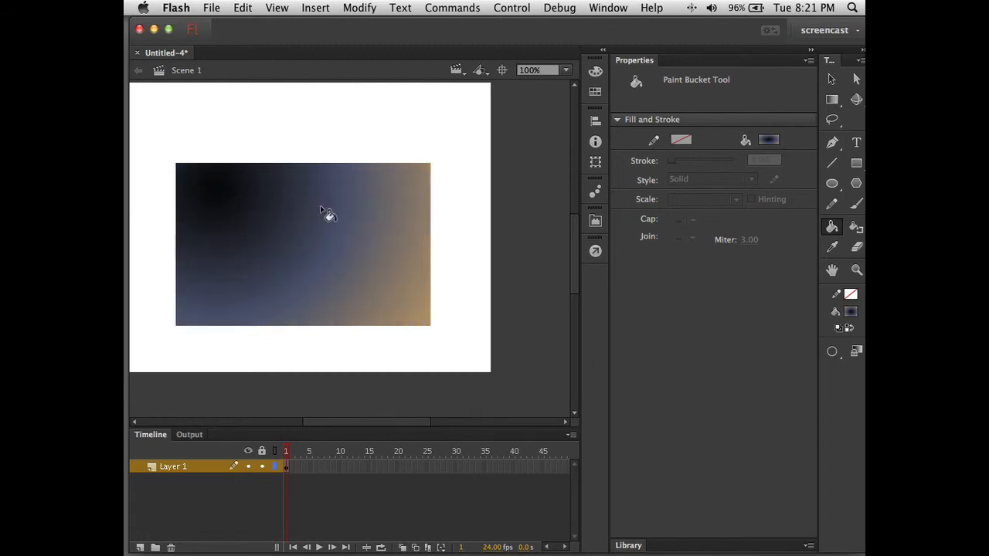
{"action": "left_click", "coordinate": [351, 213]}
{"action": "left_click", "coordinate": [395, 298]}
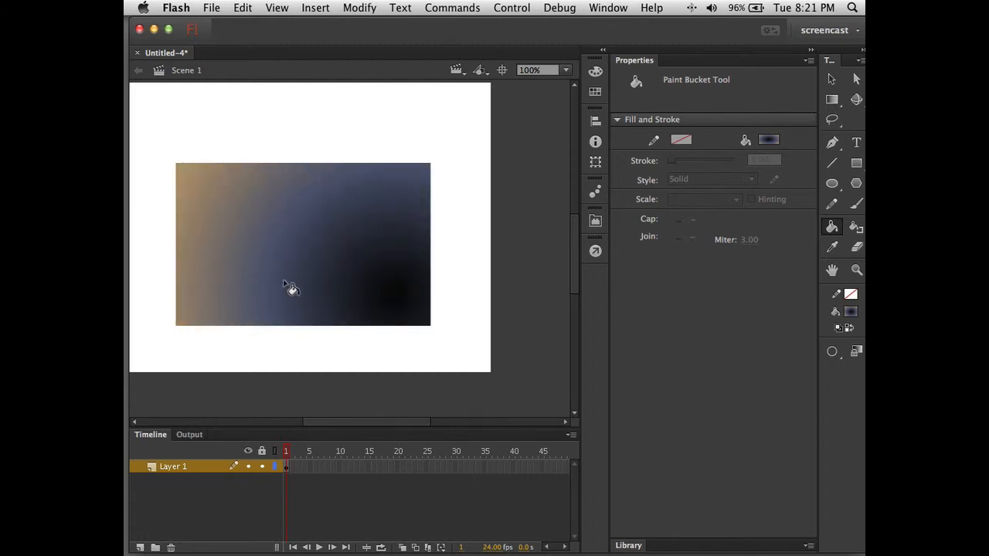
{"action": "left_click", "coordinate": [233, 286]}
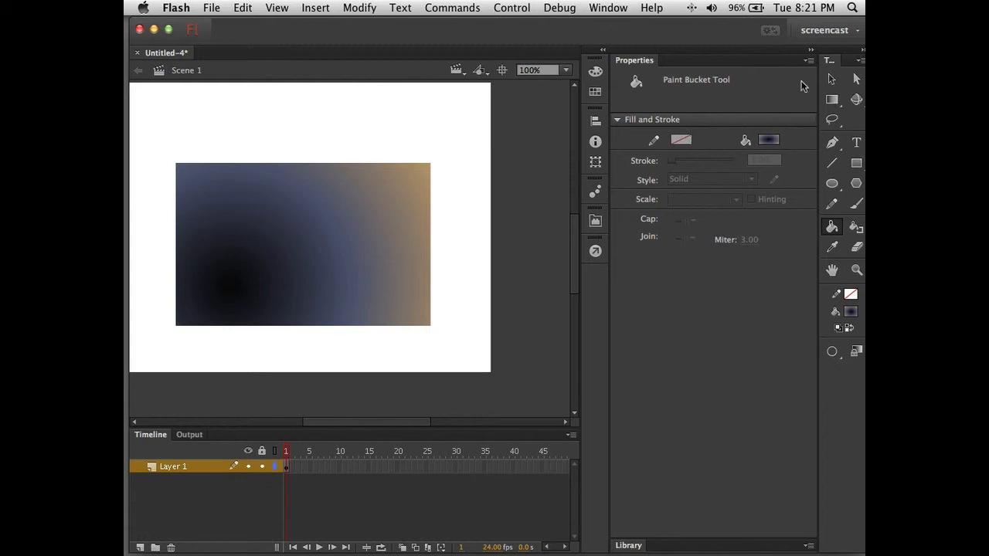
- Select the rectangle and replace its gradient with a solid dark slate fill from the swatches
{"action": "left_click", "coordinate": [828, 82]}
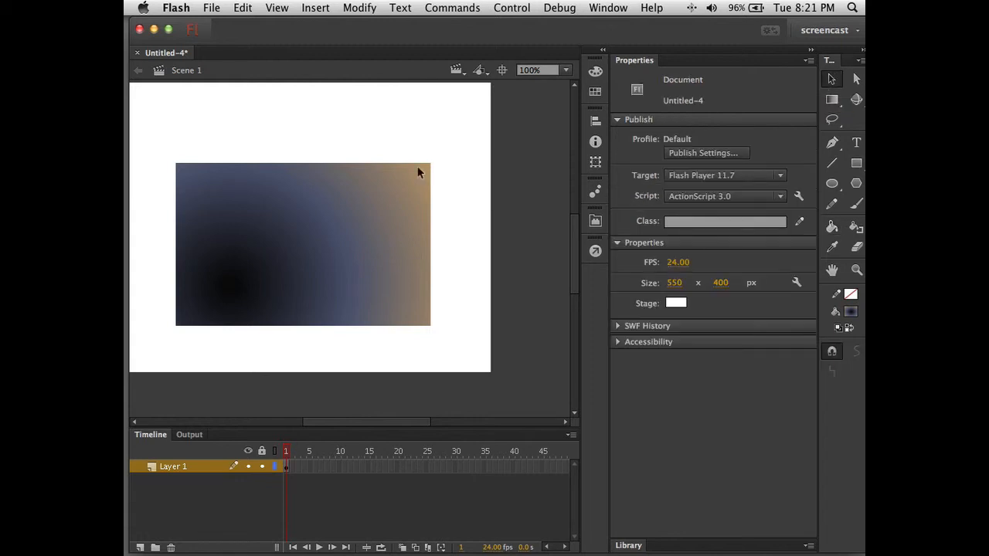
{"action": "left_click", "coordinate": [259, 239]}
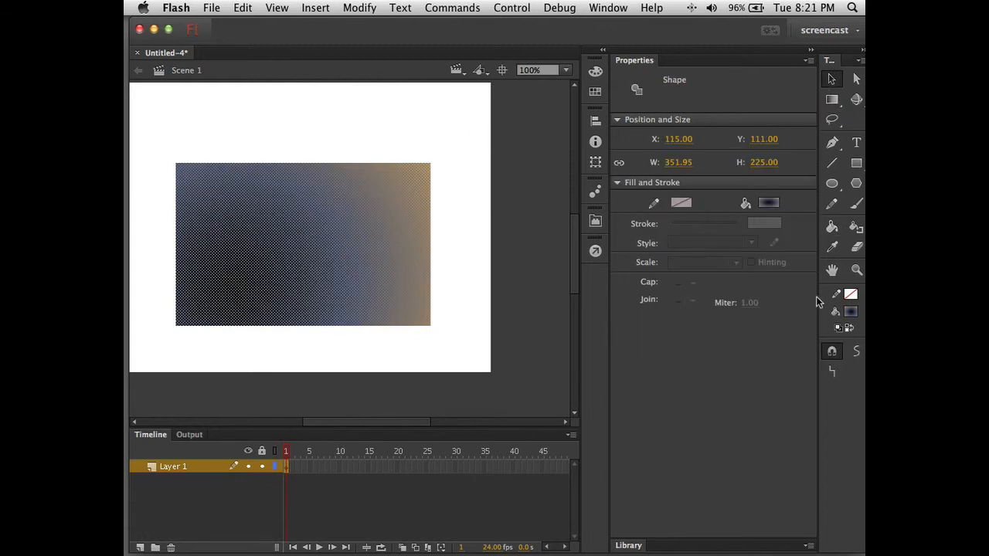
{"action": "left_click", "coordinate": [850, 311]}
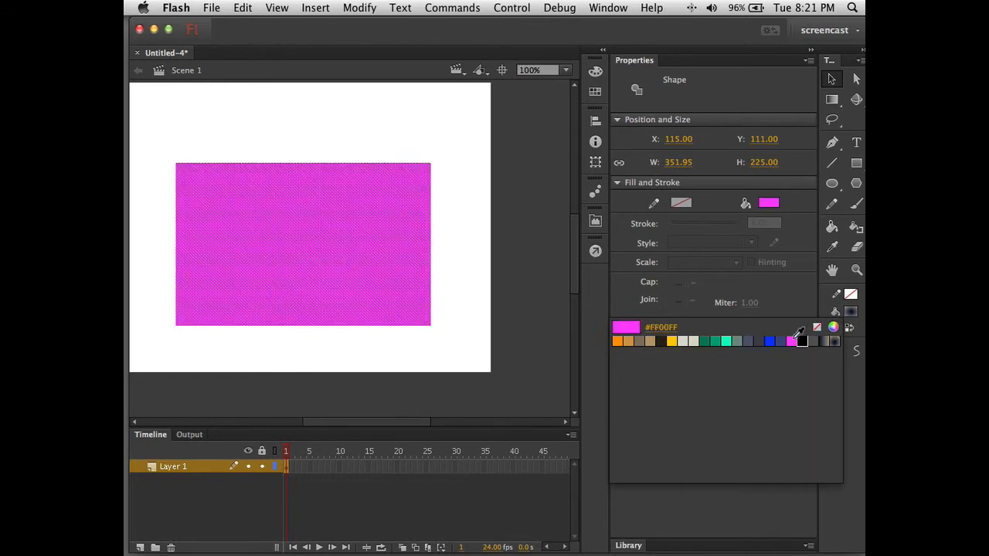
{"action": "left_click", "coordinate": [759, 342]}
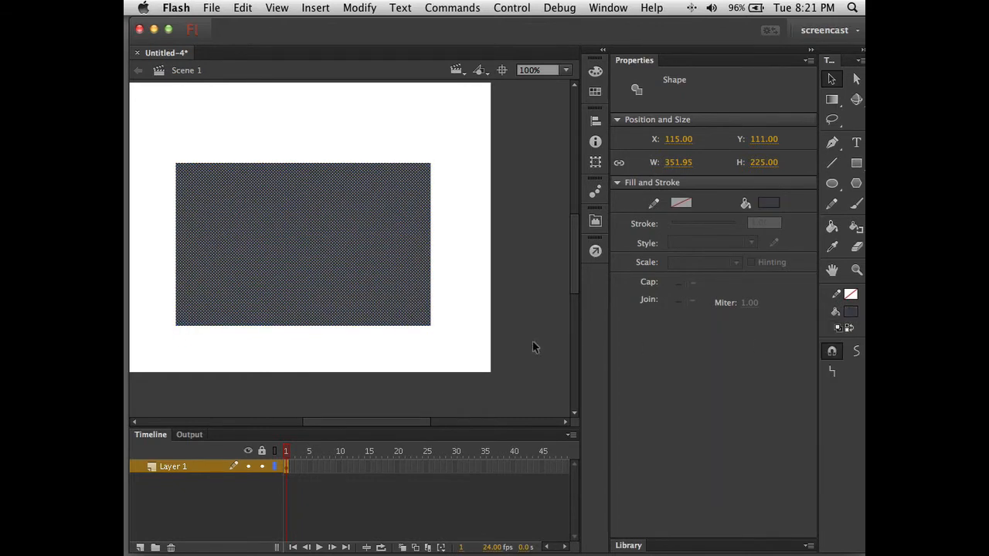
{"action": "left_click", "coordinate": [515, 343]}
- Shrink the rectangle proportionally around its center with the Free Transform tool to about 164 by 103 px
{"action": "key", "text": "q"}
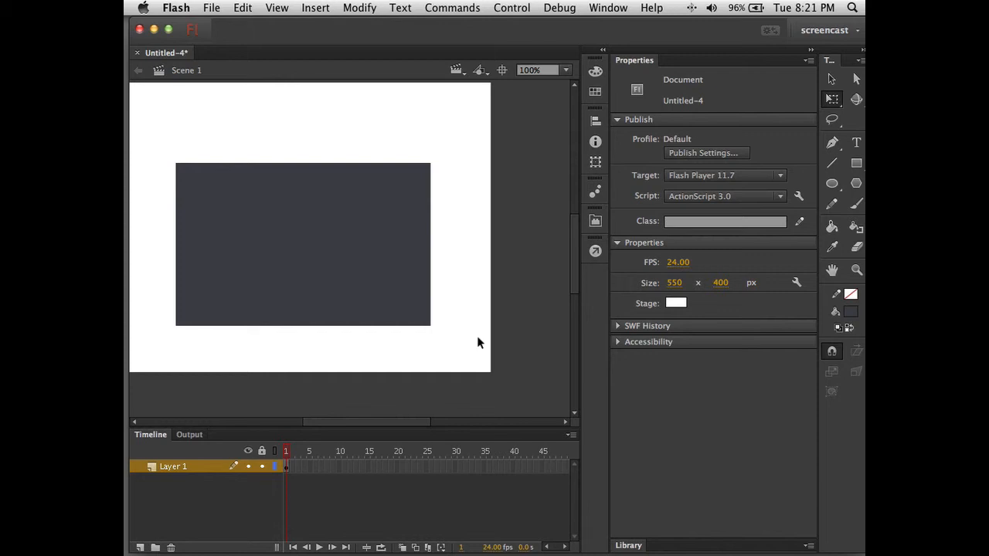
{"action": "left_click", "coordinate": [431, 323]}
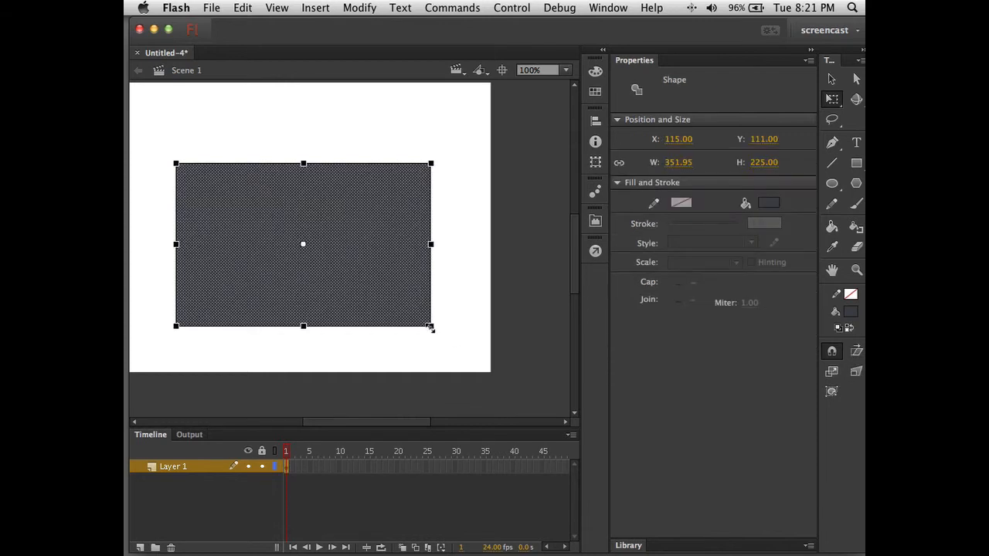
{"action": "left_click_drag", "start_coordinate": [431, 328], "coordinate": [363, 284]}
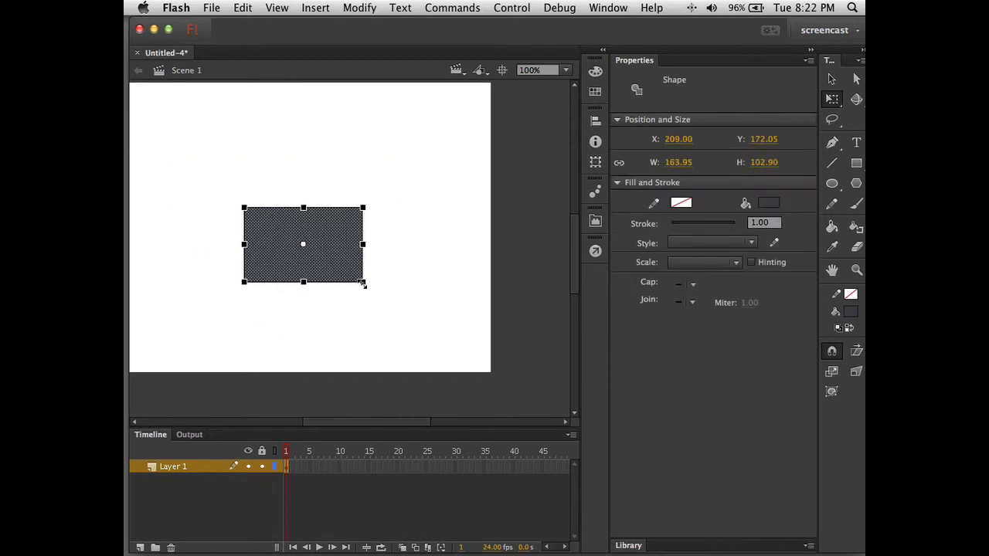
{"action": "left_click", "coordinate": [383, 337]}
- Move the rectangle to the upper-left part of the stage and place a copy at about X 303, Y 181
{"action": "key", "text": "p"}
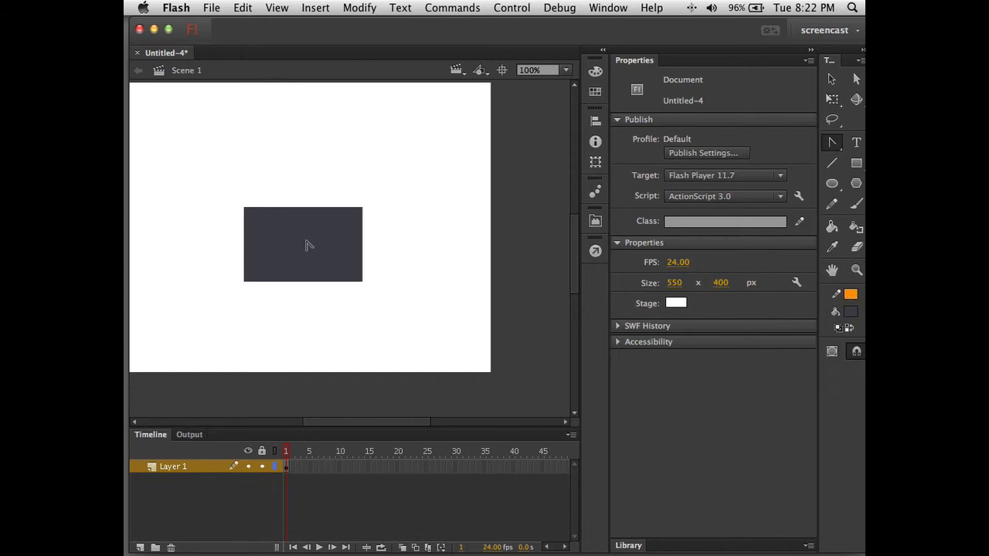
{"action": "left_click", "coordinate": [305, 245]}
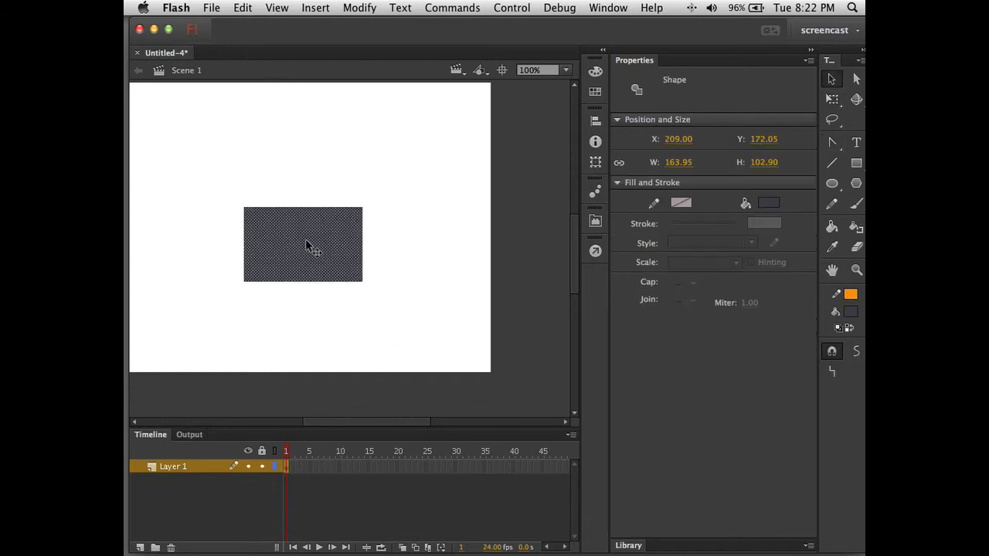
{"action": "left_click_drag", "start_coordinate": [267, 233], "coordinate": [338, 244]}
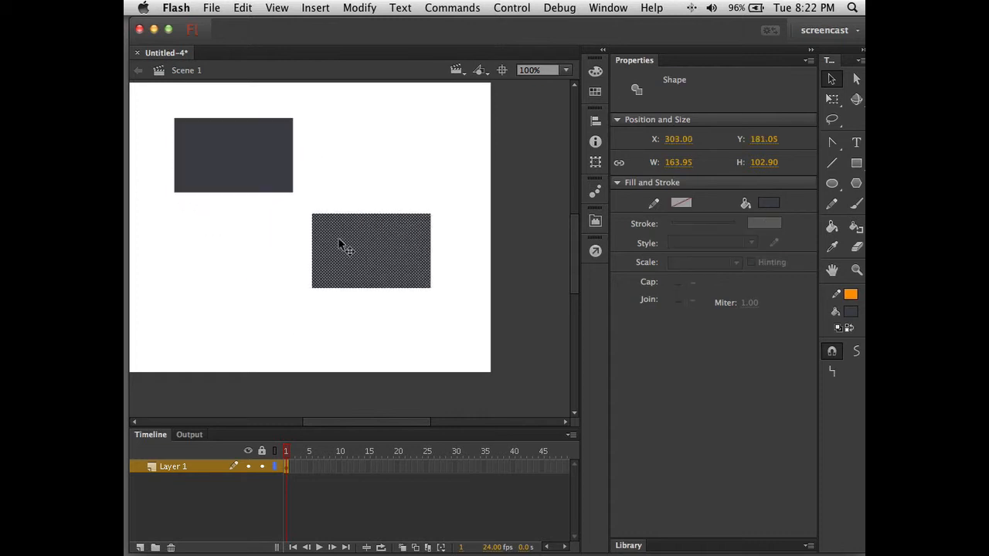
- Draw a small circle in the stage's upper-right area and a larger oval in its lower-left area, with orange strokes and dark fills
{"action": "key", "text": "o"}
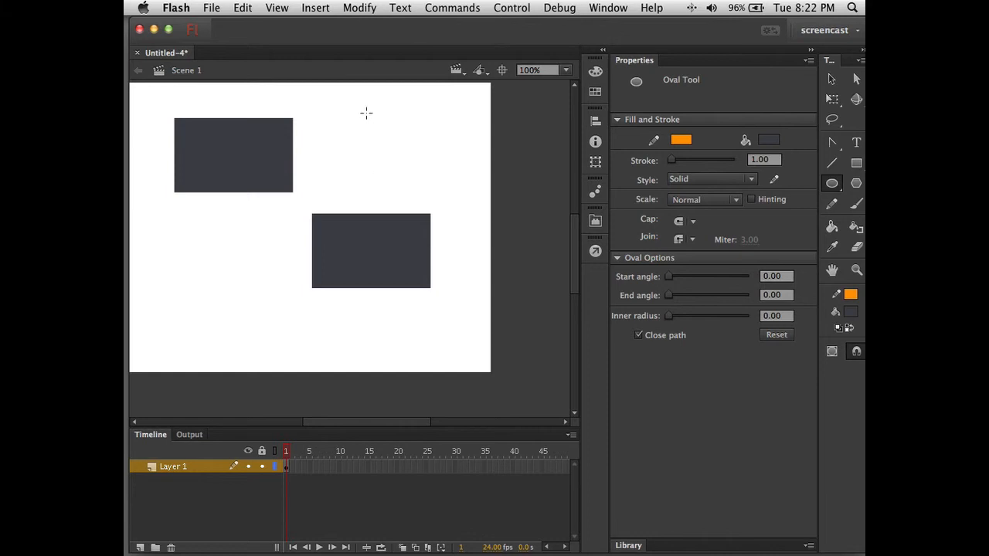
{"action": "left_click_drag", "start_coordinate": [371, 113], "coordinate": [426, 164]}
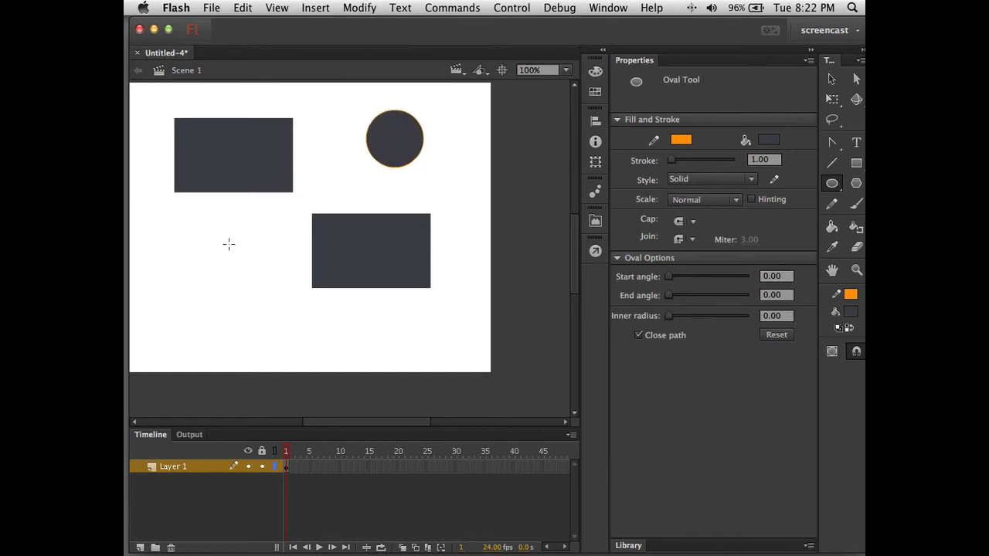
{"action": "left_click_drag", "start_coordinate": [183, 269], "coordinate": [292, 353]}
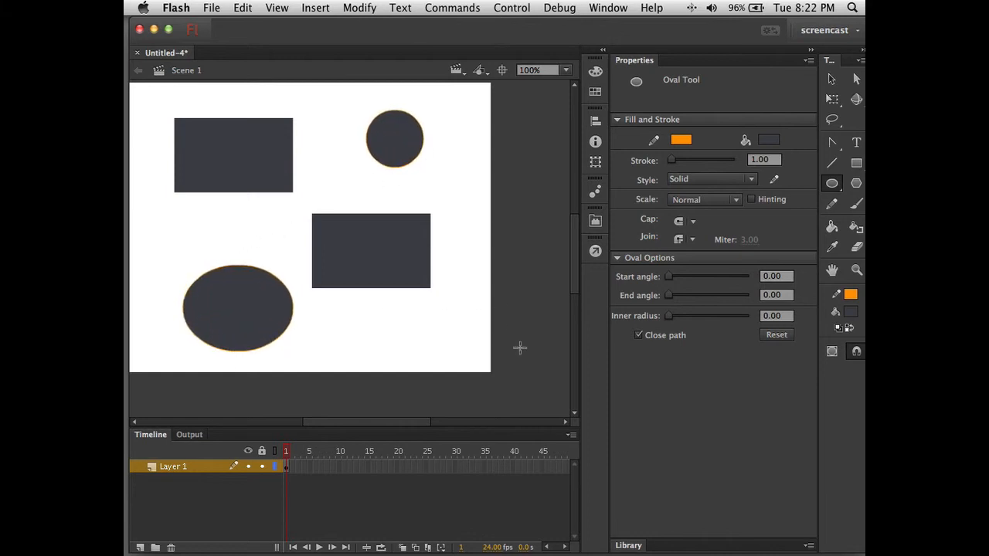
- Select all four shapes and fill them with the saved black-to-blue-to-tan radial gradient swatch
{"action": "key", "text": "super+a"}
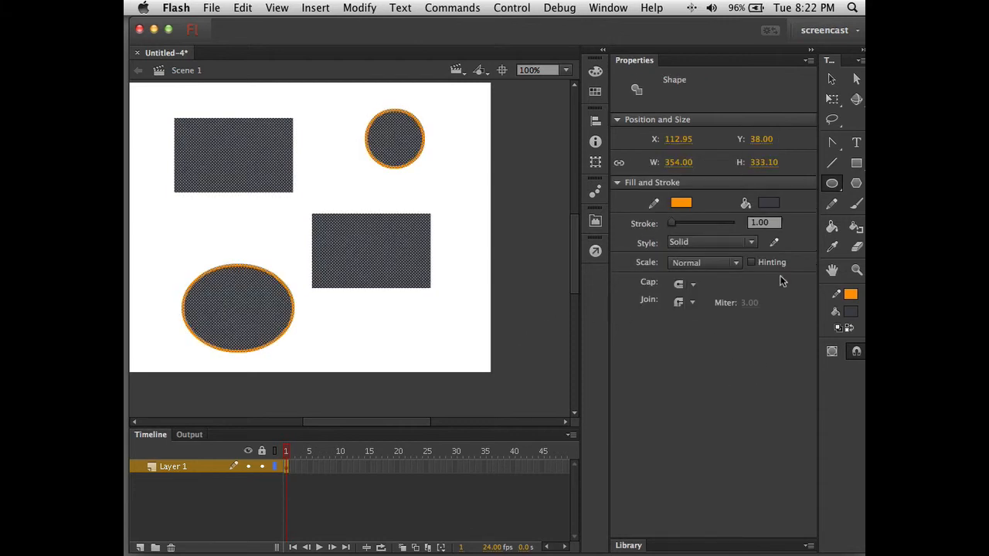
{"action": "left_click", "coordinate": [832, 227]}
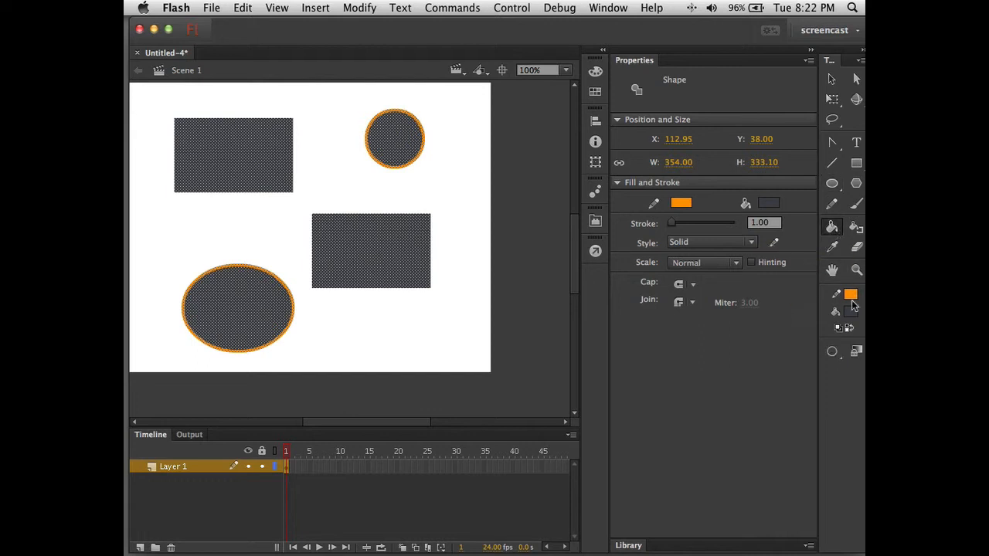
{"action": "left_click", "coordinate": [851, 312]}
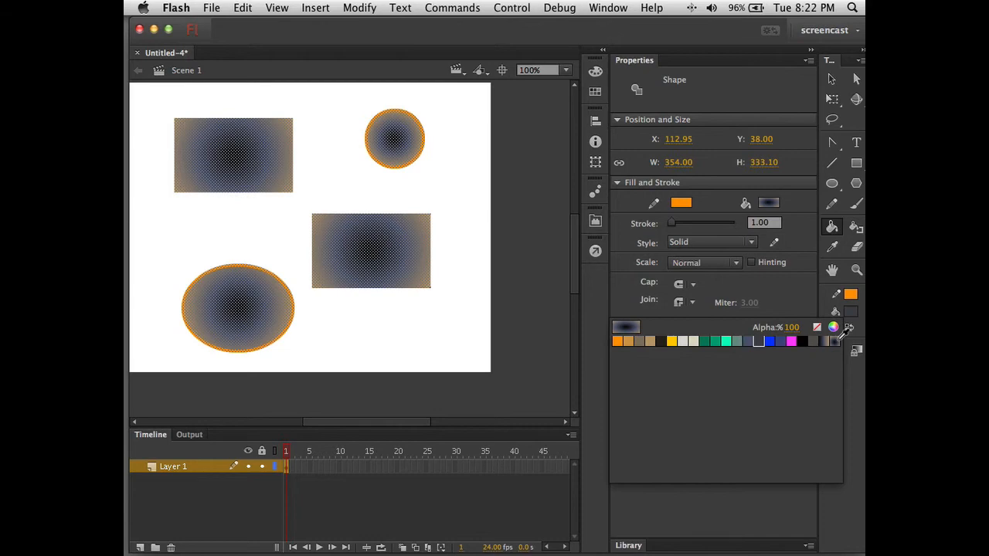
{"action": "left_click", "coordinate": [855, 349]}
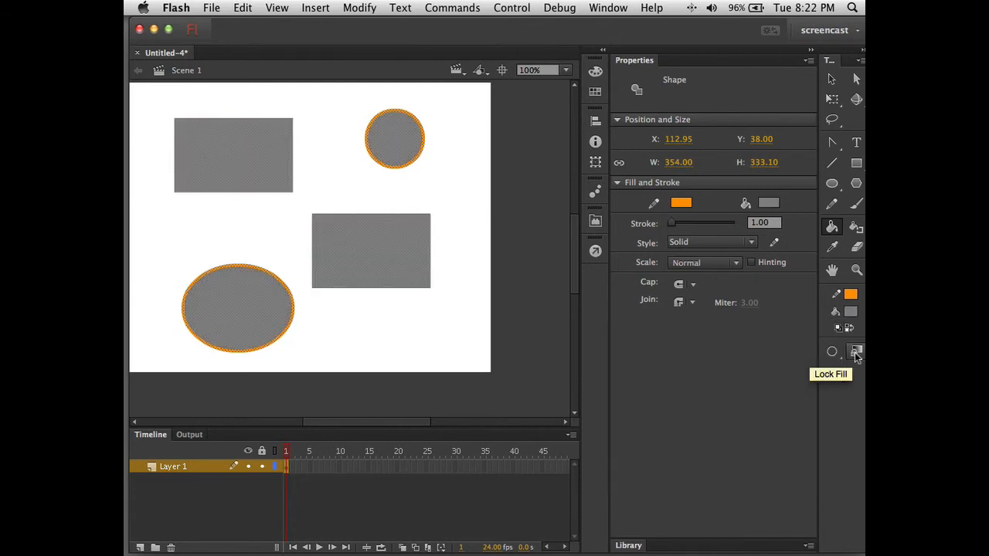
{"action": "left_click", "coordinate": [850, 312]}
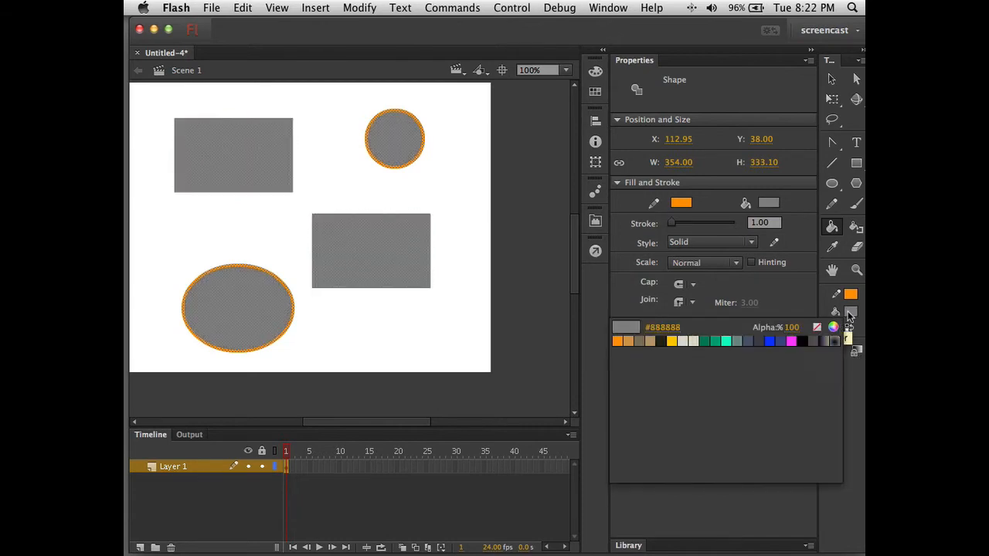
{"action": "left_click", "coordinate": [835, 340]}
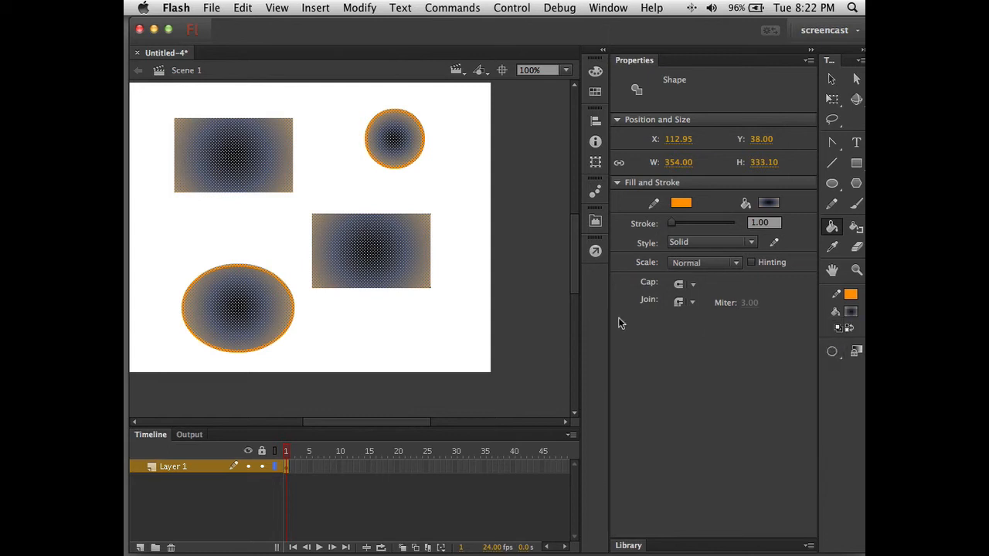
- Turn on Lock Fill and repaint both rectangles, the oval and the circle with the radial gradient using the Paint Bucket
{"action": "left_click", "coordinate": [856, 352]}
{"action": "key", "text": "v"}
{"action": "left_click", "coordinate": [501, 284]}
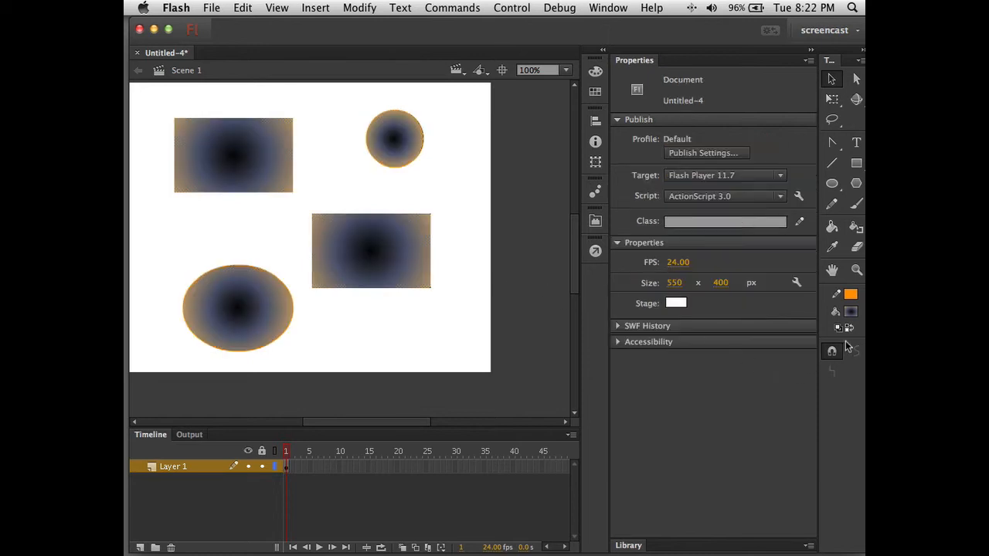
{"action": "left_click", "coordinate": [833, 230]}
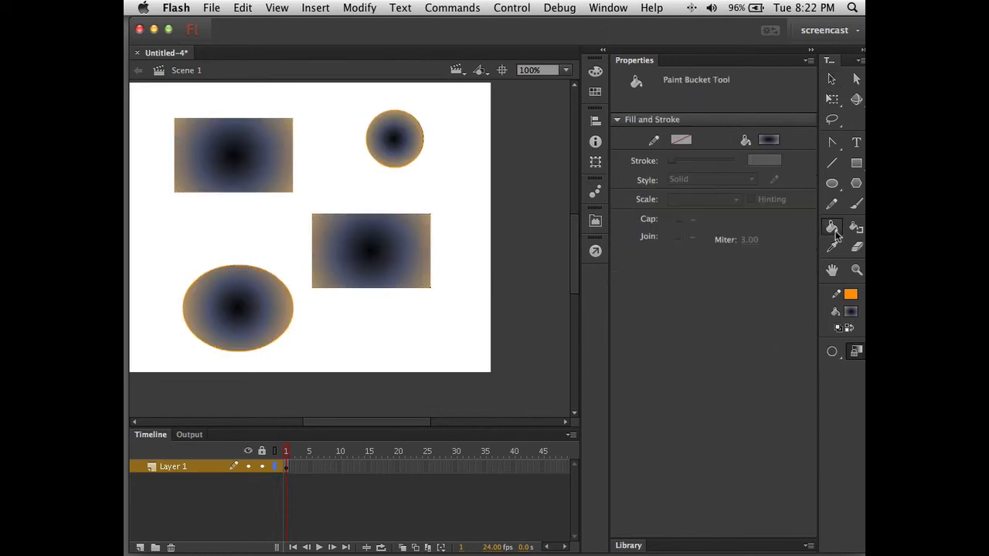
{"action": "left_click", "coordinate": [852, 313]}
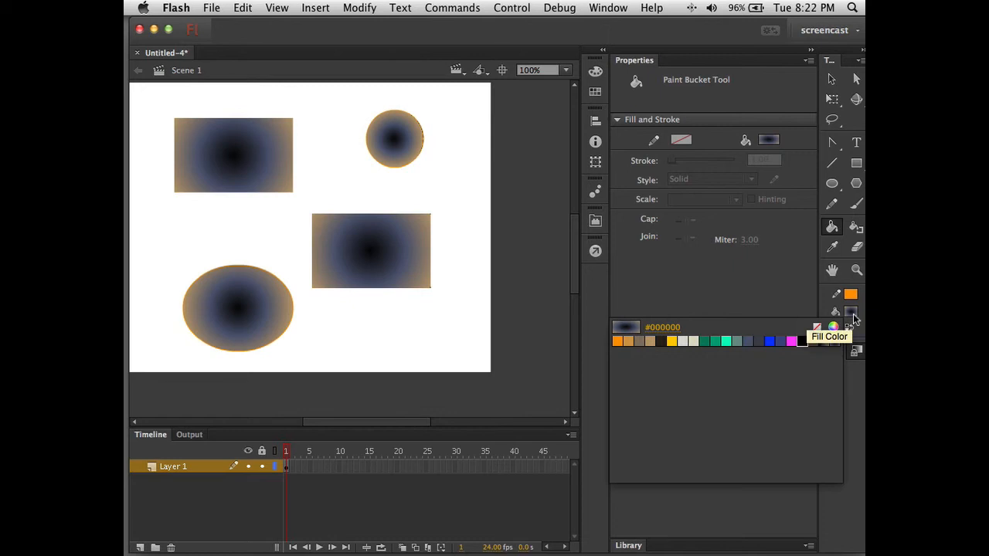
{"action": "left_click", "coordinate": [853, 317]}
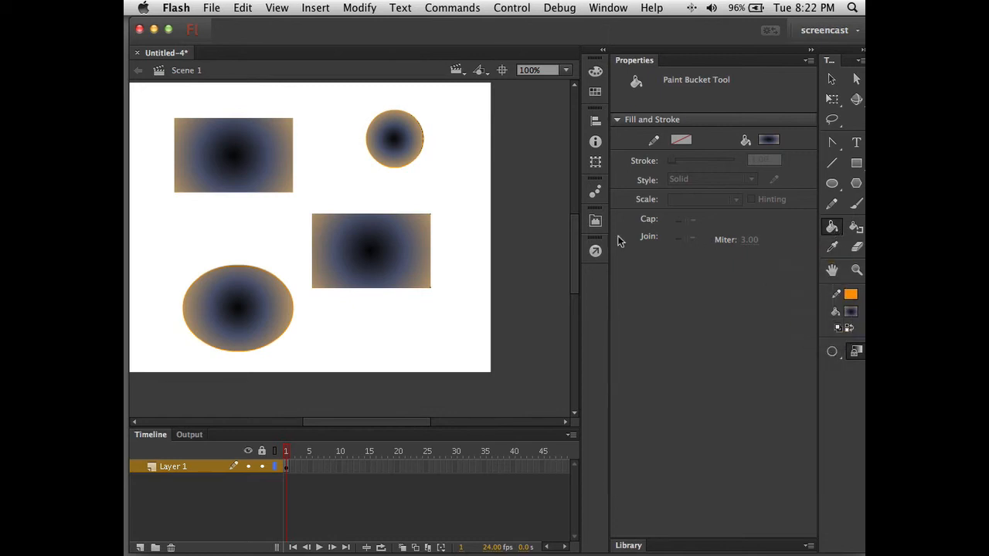
{"action": "left_click", "coordinate": [369, 255]}
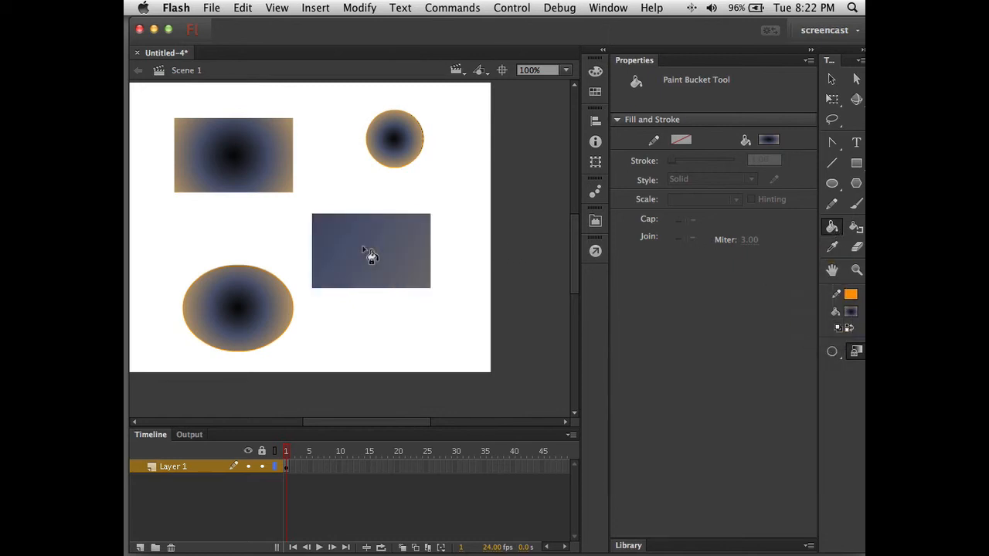
{"action": "left_click", "coordinate": [246, 296]}
{"action": "left_click", "coordinate": [231, 162]}
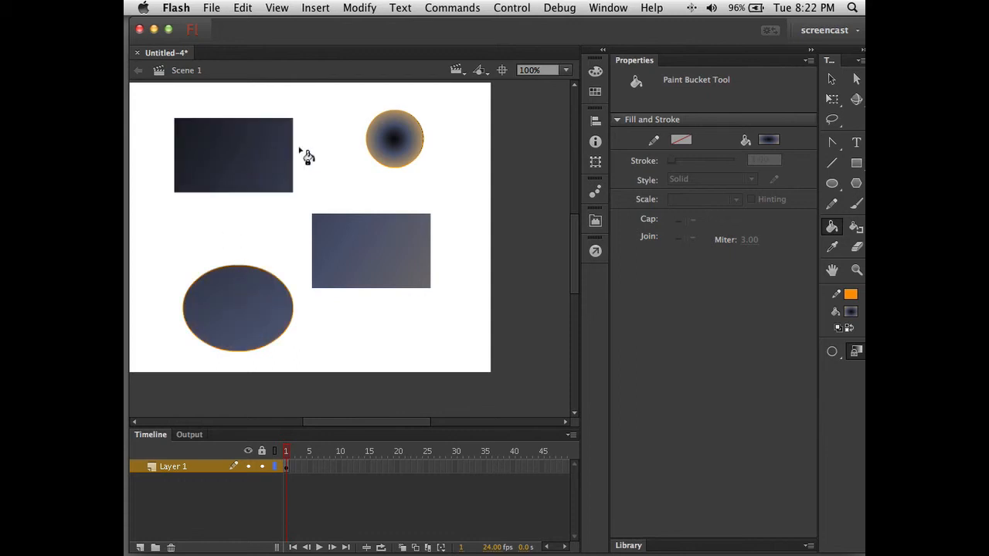
{"action": "left_click", "coordinate": [382, 144]}
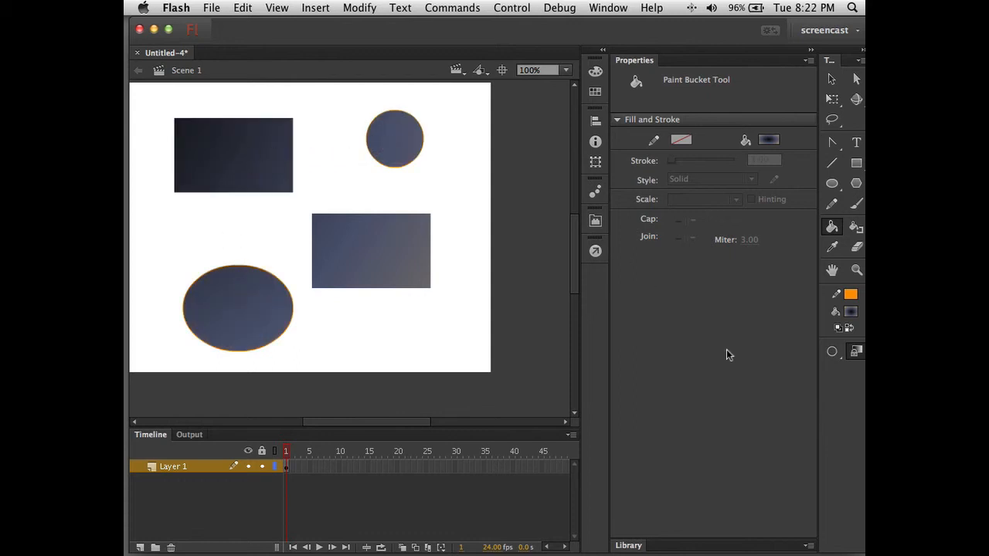
{"action": "left_click", "coordinate": [856, 353]}
{"action": "left_click", "coordinate": [832, 98]}
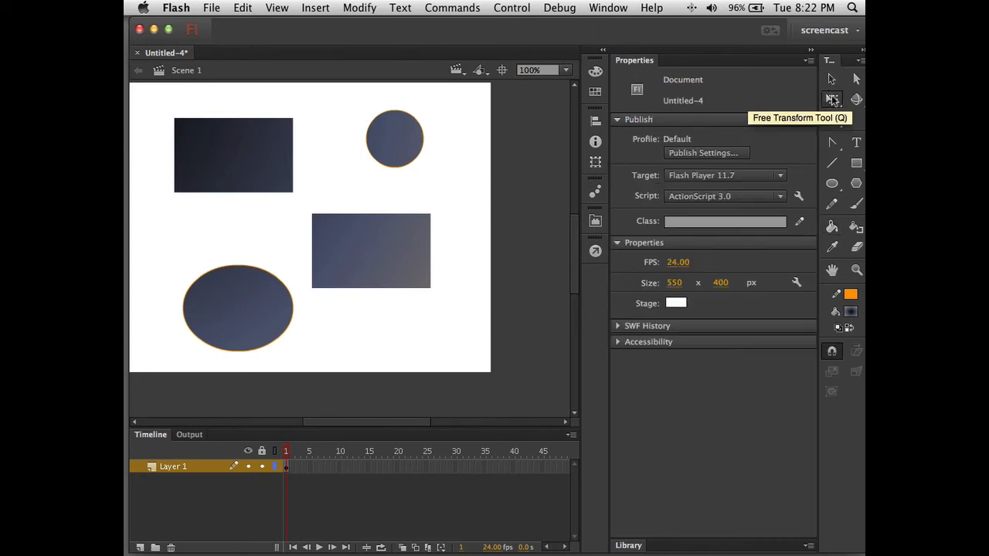
{"action": "left_click", "coordinate": [340, 262]}
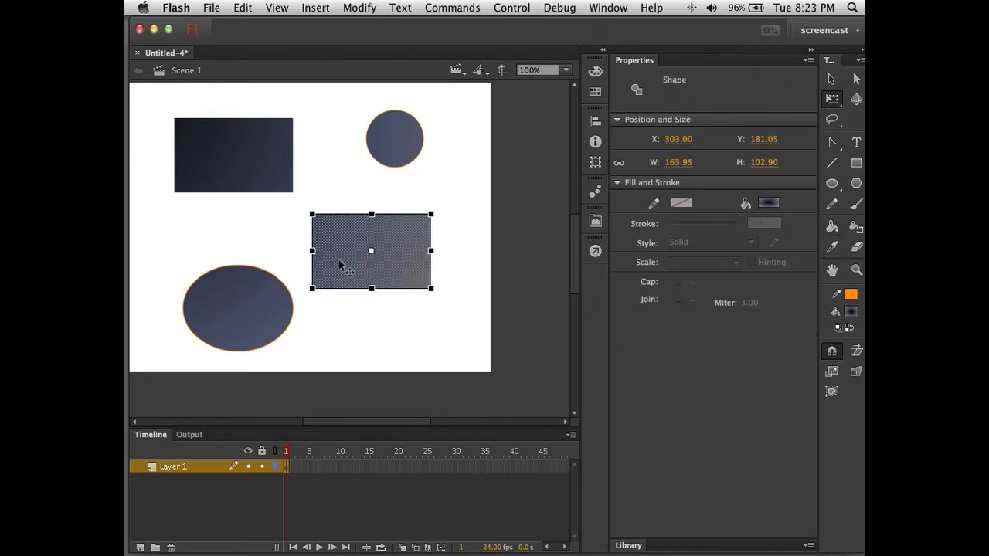
{"action": "left_click", "coordinate": [387, 329]}
- Use Gradient Transform to shrink the shared radial gradient, center it among the four shapes, and widen it slightly
{"action": "left_click_drag", "start_coordinate": [832, 101], "coordinate": [809, 114]}
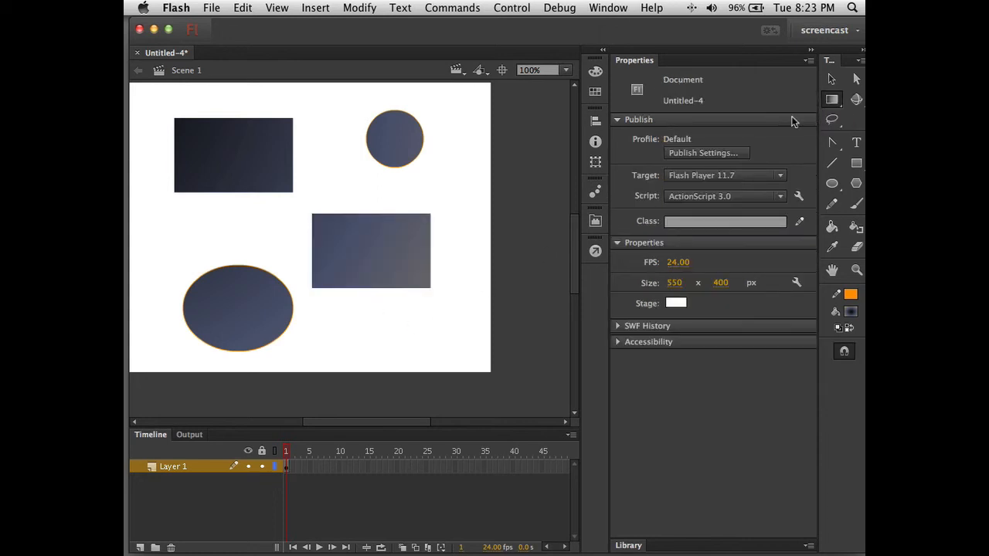
{"action": "left_click", "coordinate": [421, 254]}
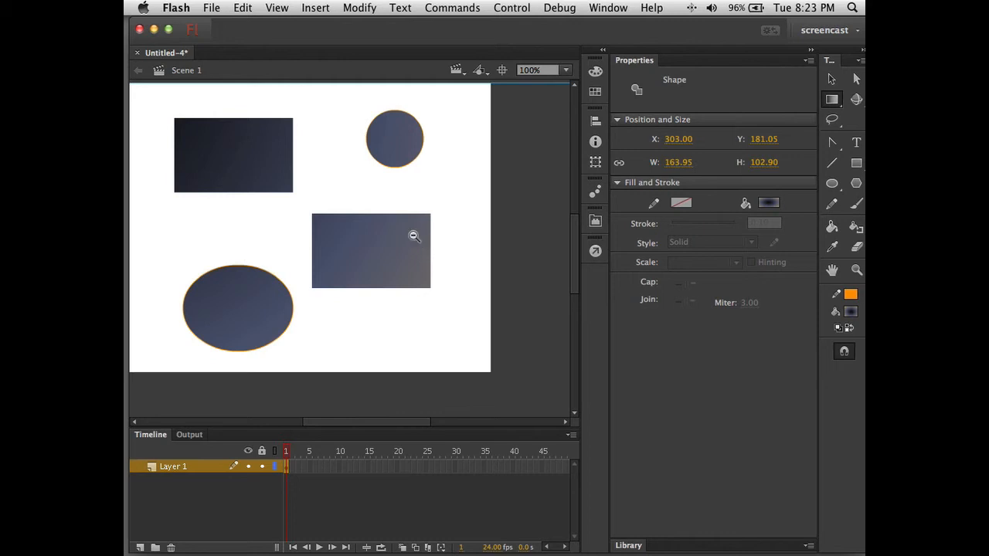
{"action": "left_click", "coordinate": [414, 235]}
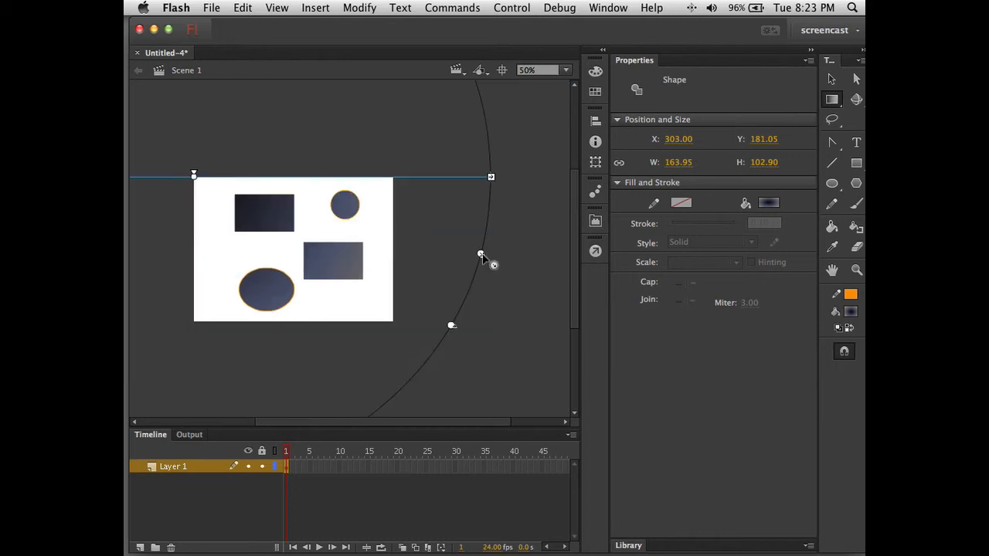
{"action": "left_click_drag", "start_coordinate": [481, 256], "coordinate": [263, 188]}
{"action": "left_click_drag", "start_coordinate": [194, 177], "coordinate": [285, 234]}
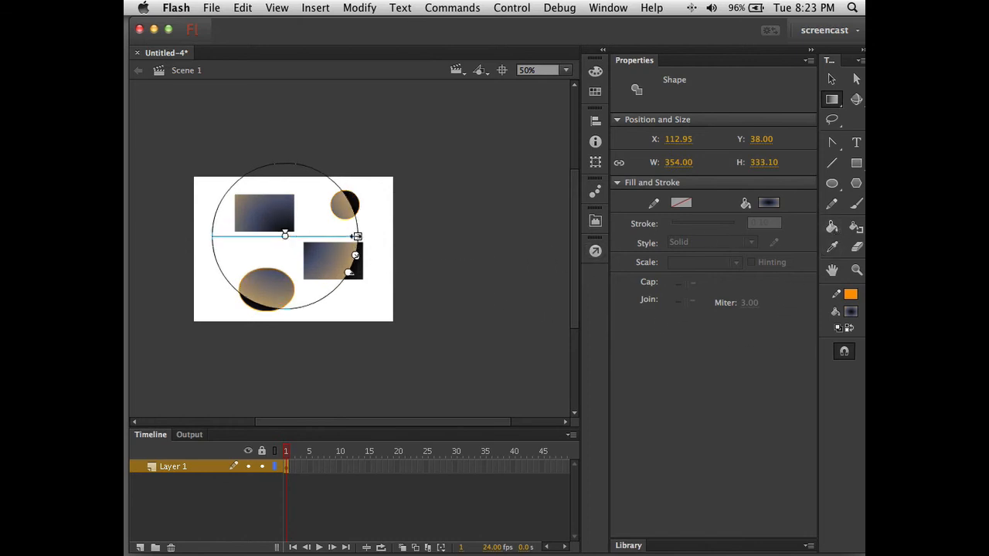
{"action": "mouse_move", "coordinate": [356, 235]}
{"action": "left_mouse_down"}
{"action": "mouse_move", "coordinate": [458, 247]}
{"action": "mouse_move", "coordinate": [292, 247]}
{"action": "mouse_move", "coordinate": [365, 242]}
{"action": "left_mouse_up"}
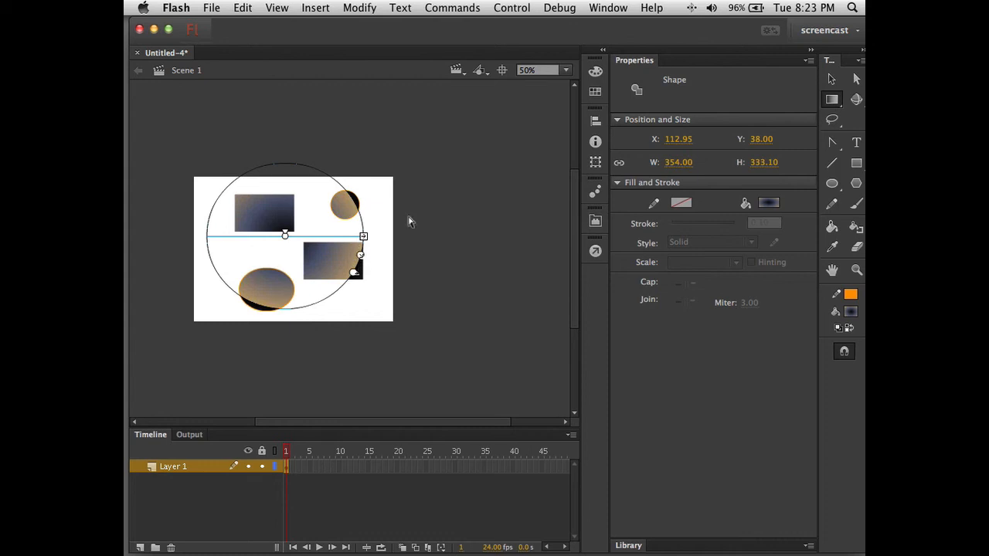
- Refill the selected shapes with the black-to-blue-to-tan linear gradient swatch and apply it across them as one locked fill
{"action": "left_click", "coordinate": [831, 226]}
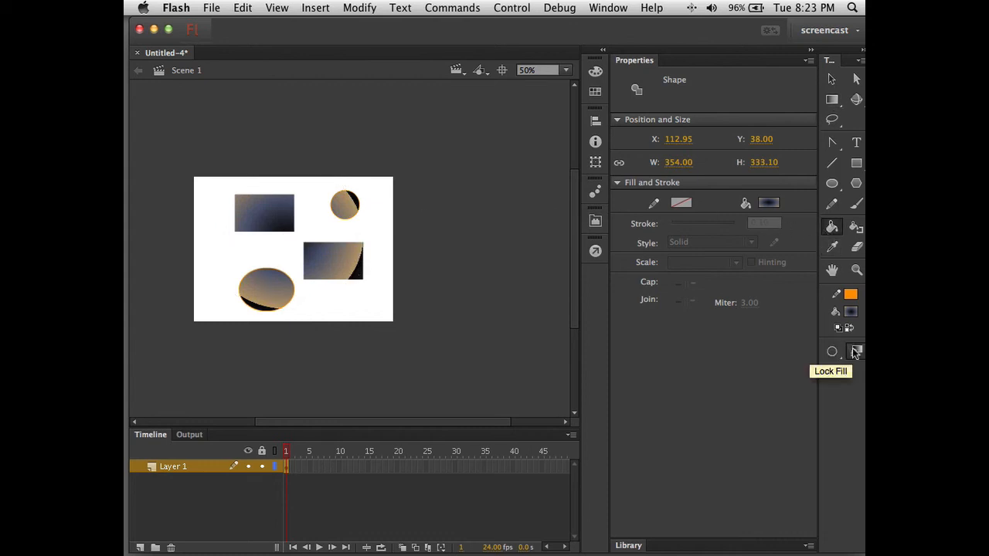
{"action": "left_click", "coordinate": [851, 311]}
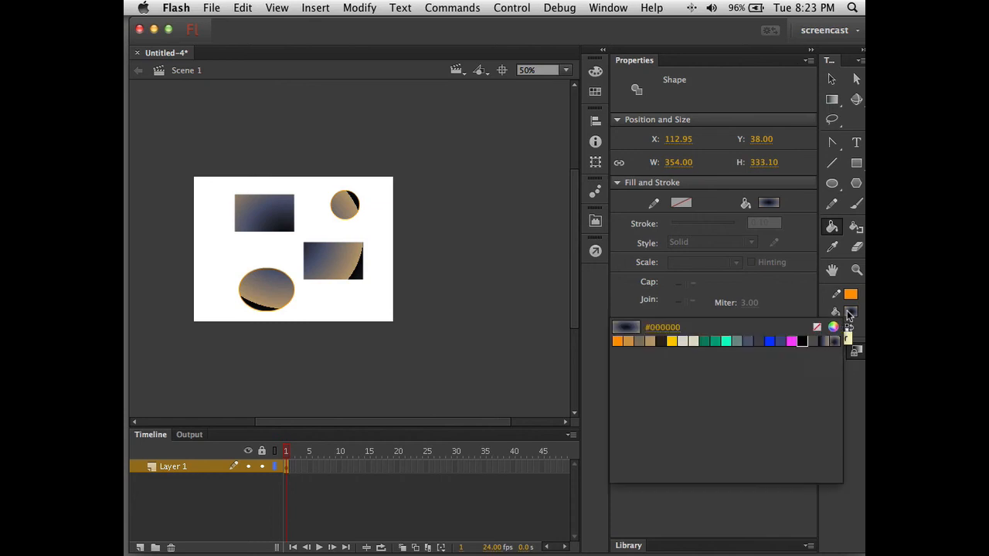
{"action": "left_click", "coordinate": [828, 341]}
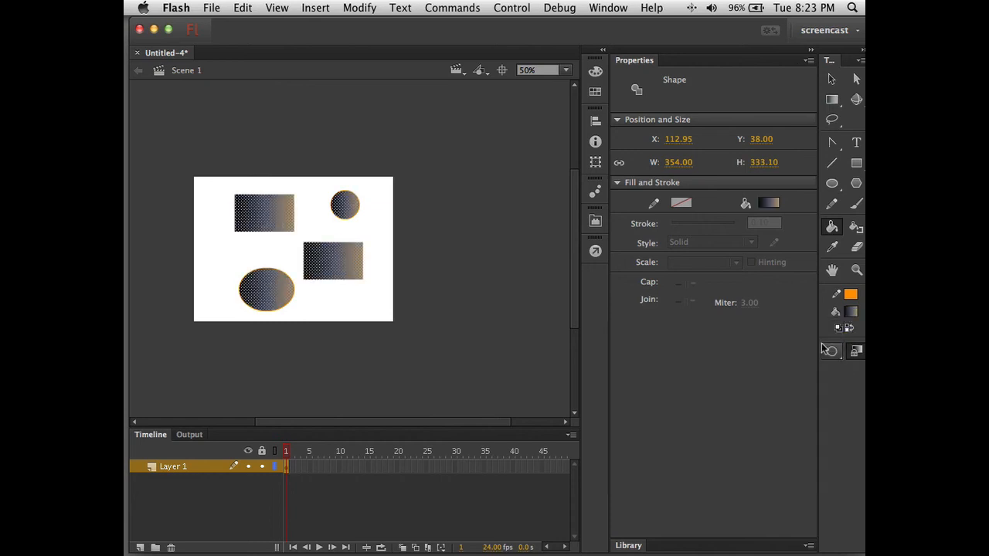
{"action": "left_click", "coordinate": [331, 269]}
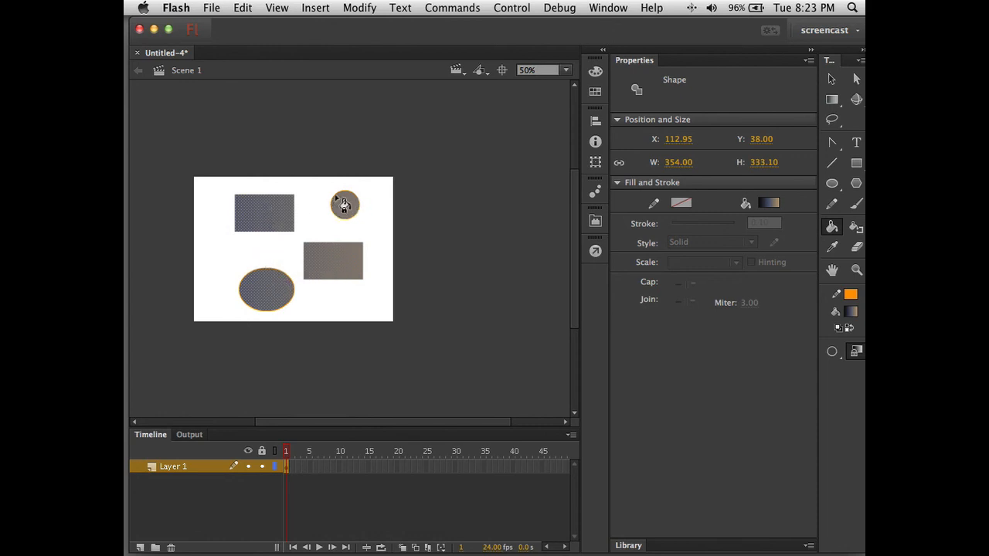
- Narrow the shared linear gradient and center it among the four shapes with Gradient Transform, leaving the shapes deselected
{"action": "left_click", "coordinate": [831, 99]}
{"action": "left_click", "coordinate": [353, 274]}
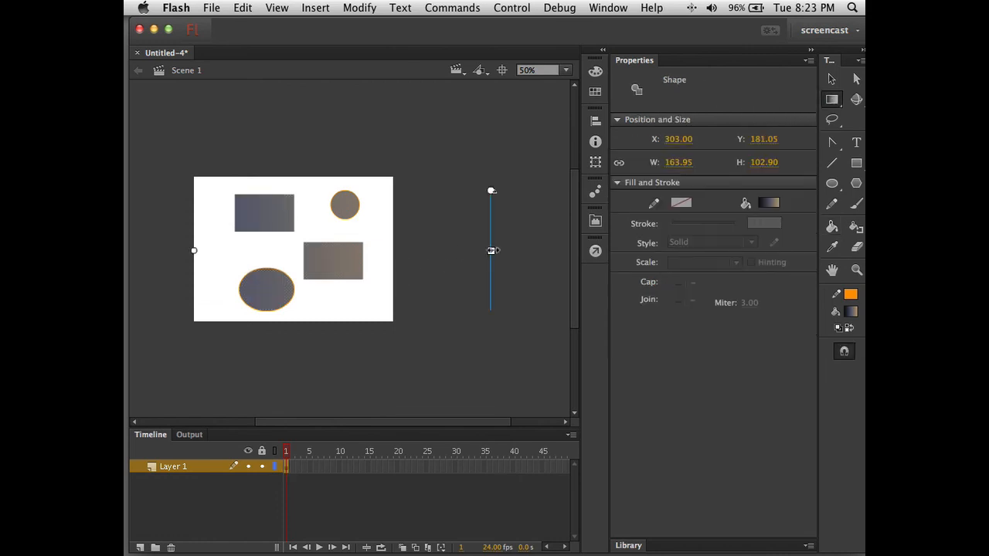
{"action": "left_click_drag", "start_coordinate": [492, 250], "coordinate": [286, 253]}
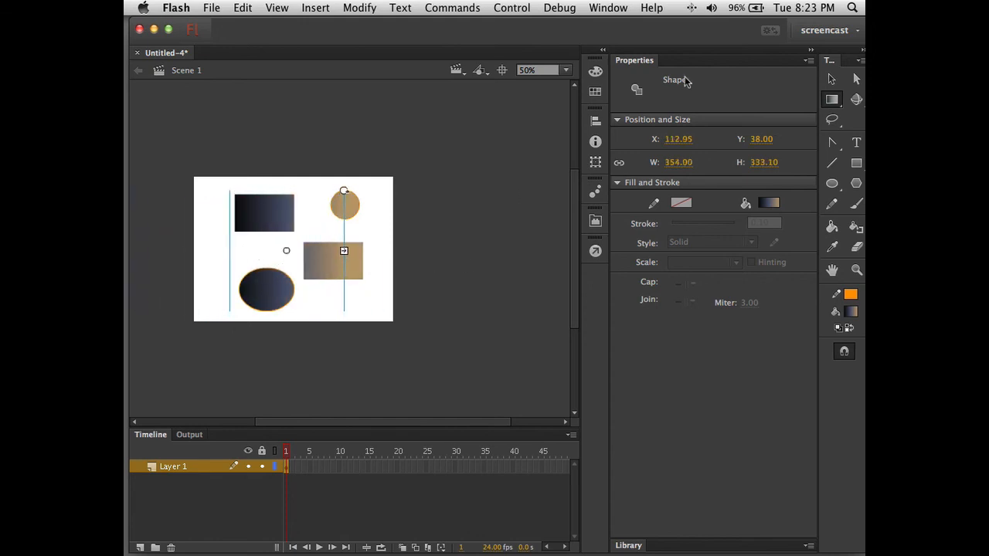
{"action": "left_click", "coordinate": [831, 79]}
{"action": "left_click", "coordinate": [433, 331]}
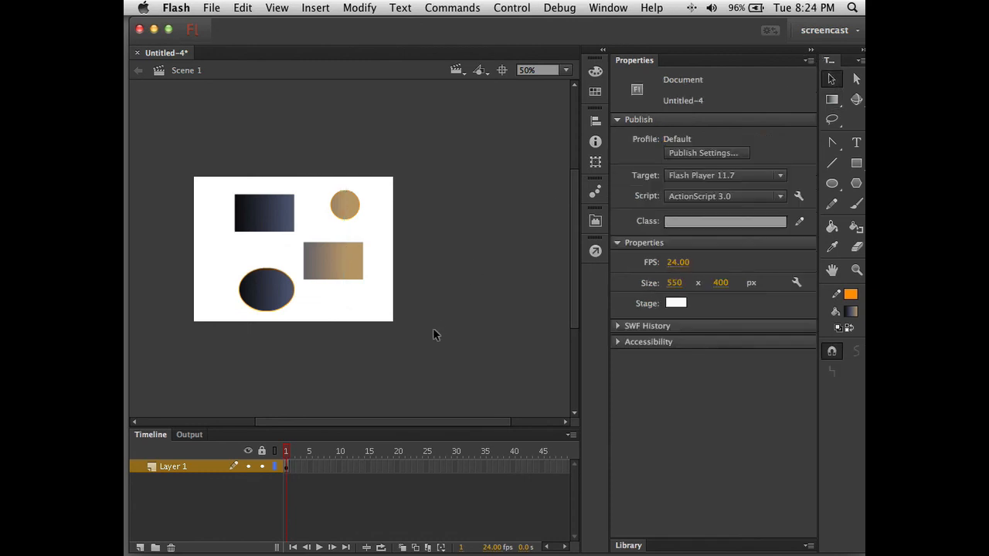